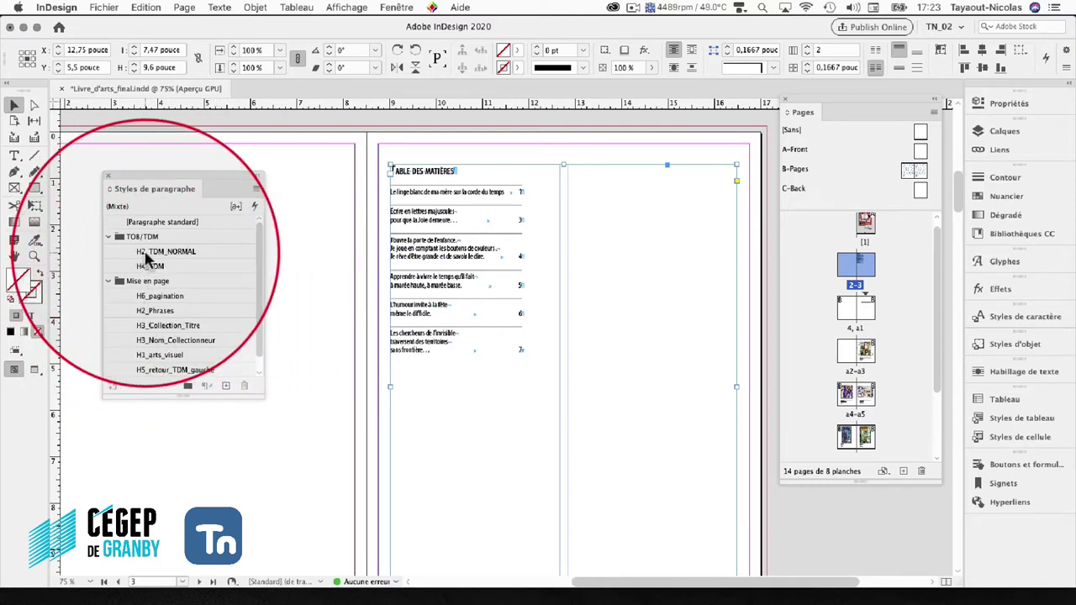
# - Set the PDF export tag of the H2_TDM_NORMAL paragraph style to H2
pyautogui.doubleClick(144, 252)
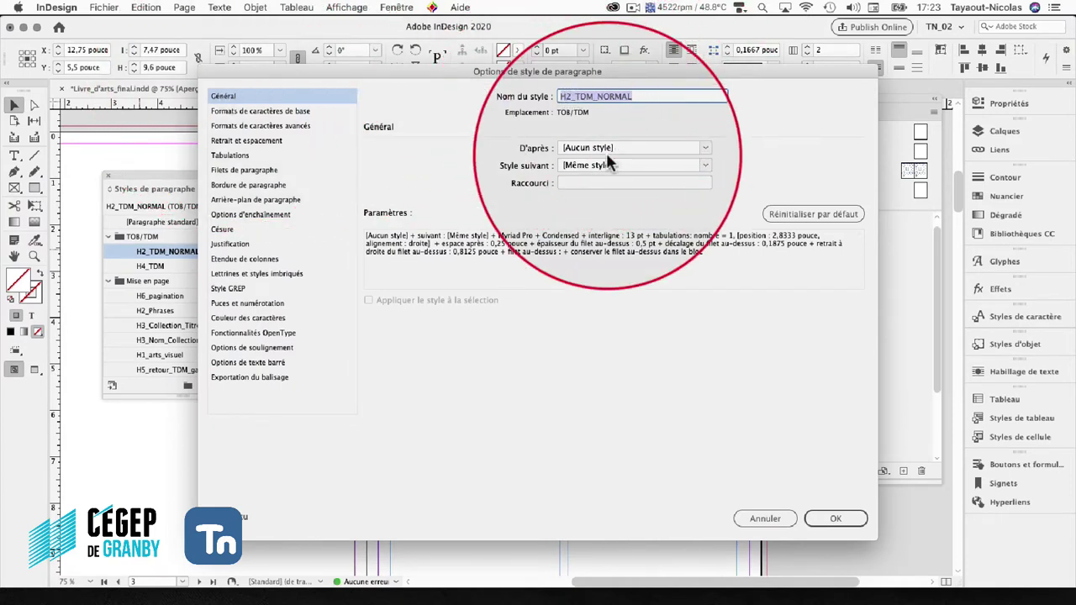
pyautogui.click(236, 377)
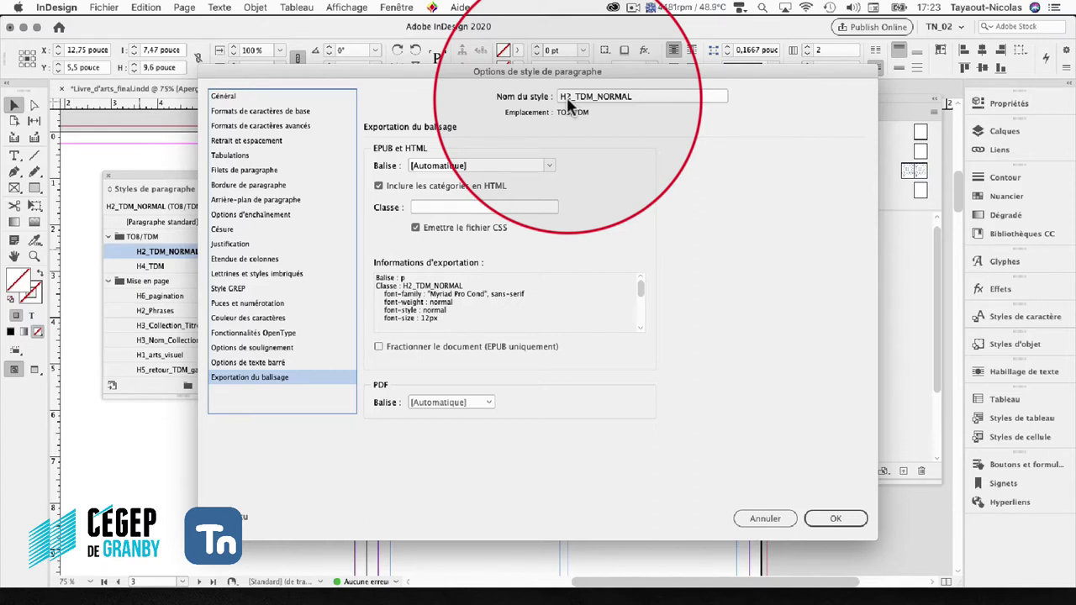
pyautogui.click(442, 403)
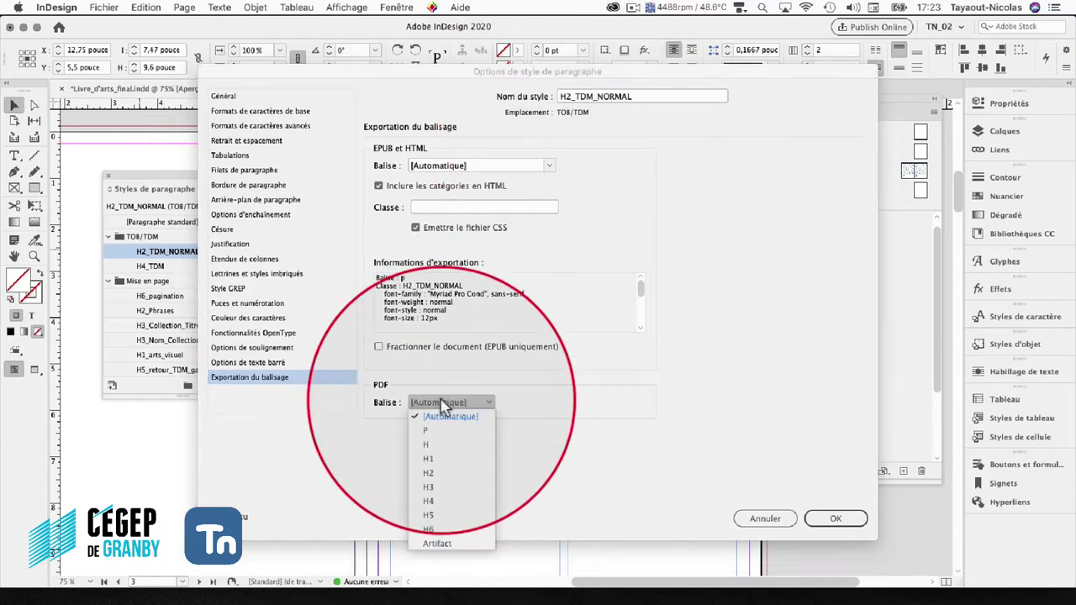
pyautogui.click(444, 468)
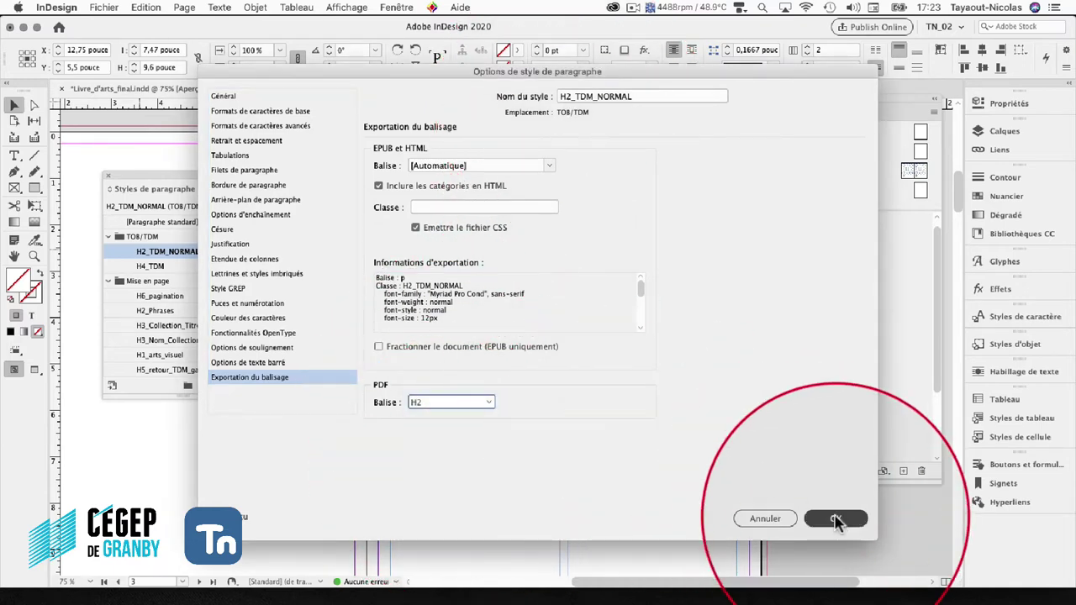
pyautogui.click(836, 519)
# - Set the PDF export tag of the H4_TDM paragraph style to H4
pyautogui.click(156, 266)
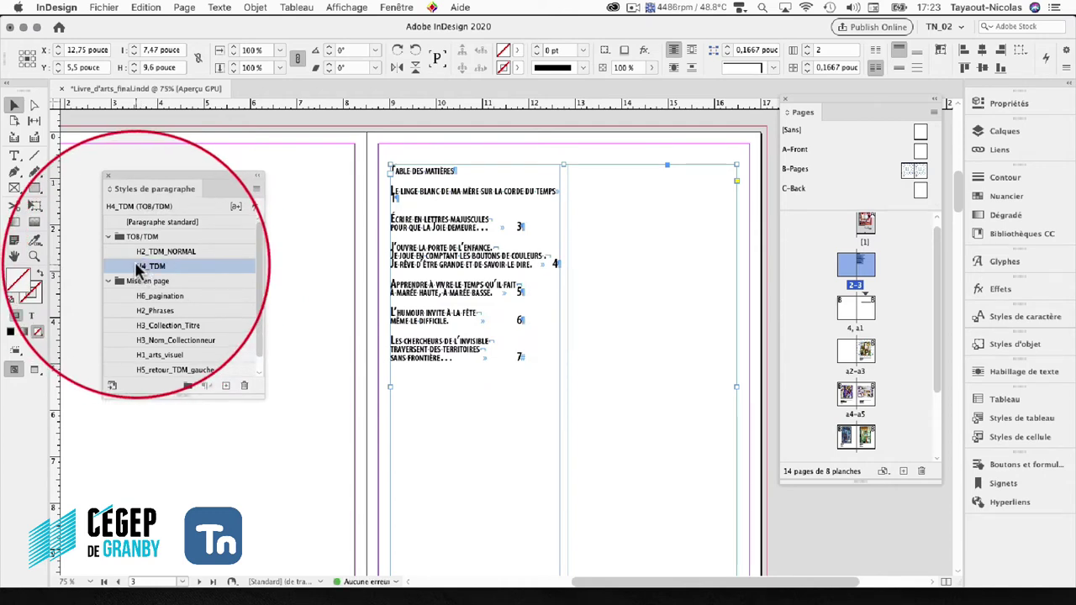
pyautogui.doubleClick(135, 266)
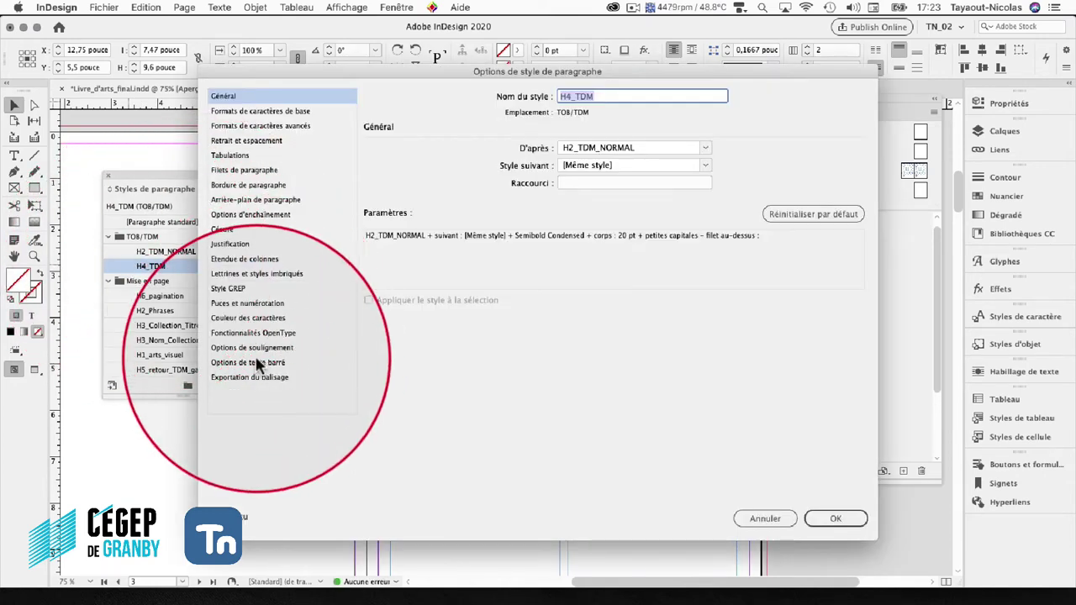
pyautogui.click(250, 377)
pyautogui.click(430, 400)
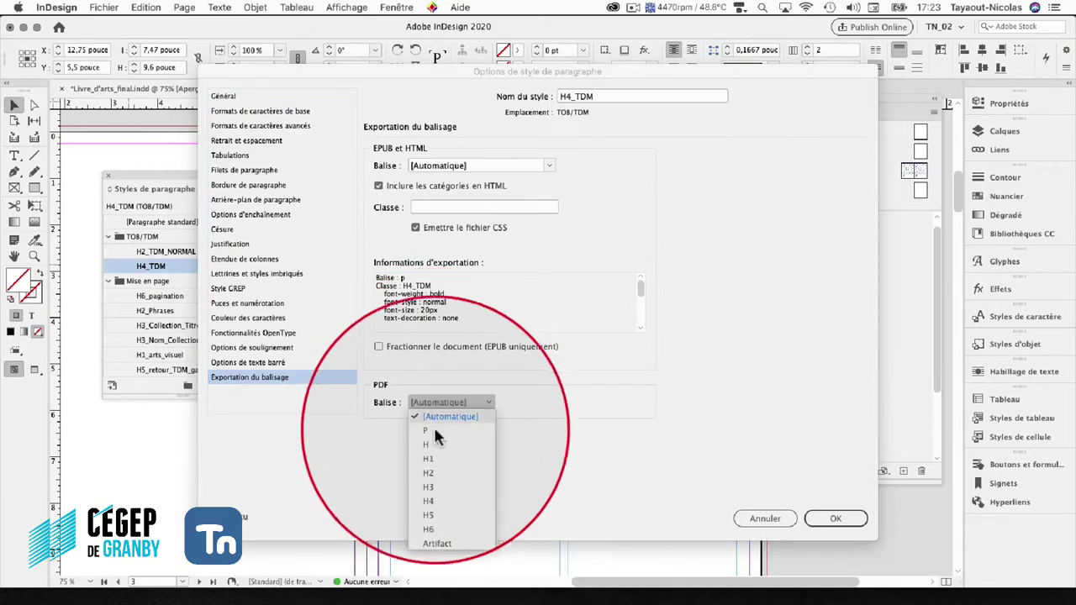
pyautogui.click(430, 501)
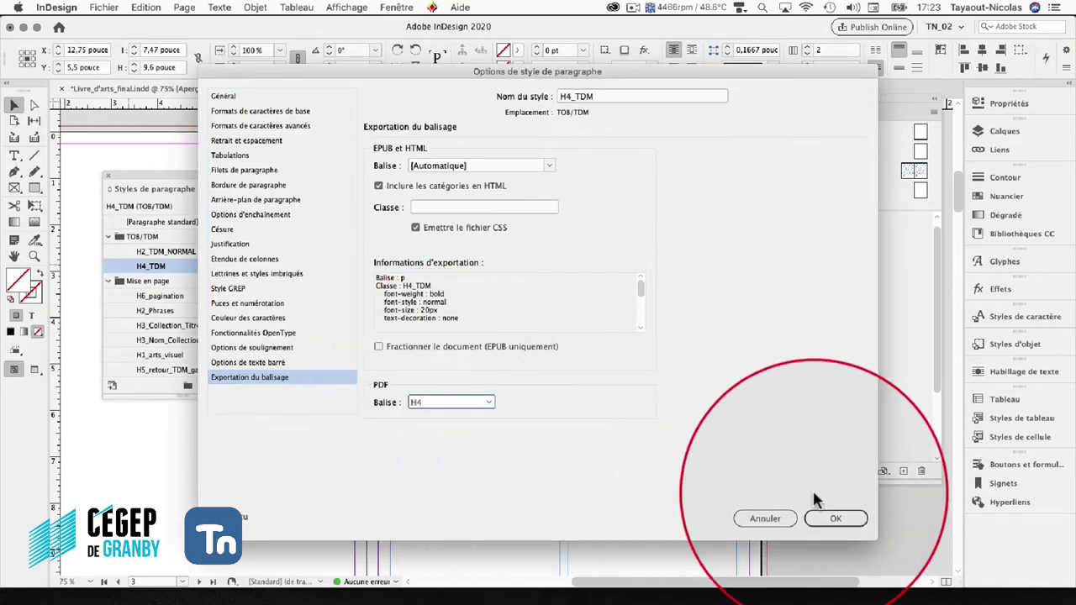
pyautogui.click(835, 519)
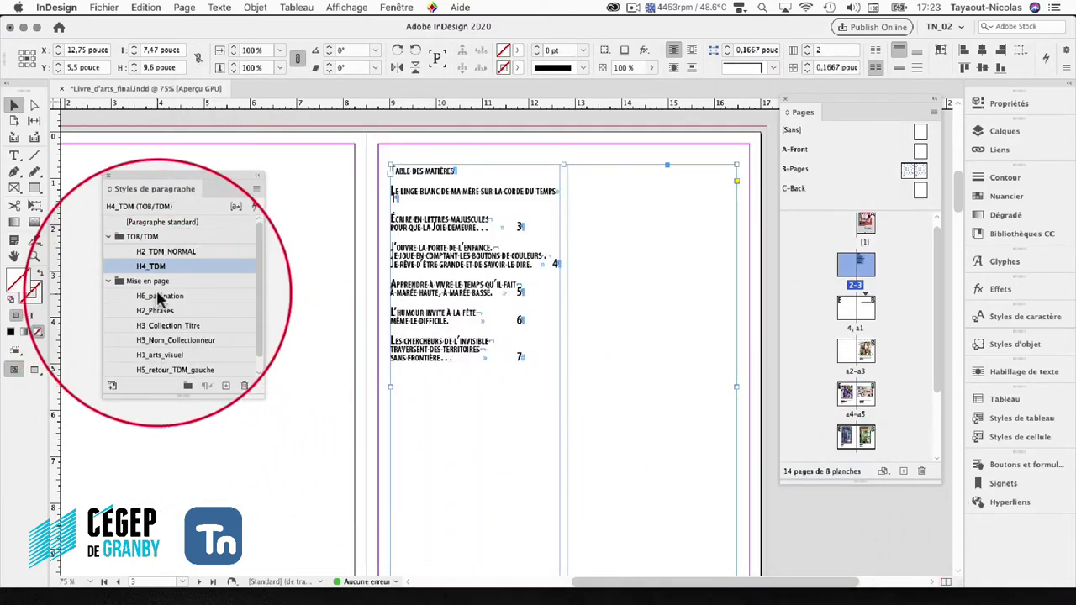
# - Choose H6 as the PDF export tag for the H6_pagination paragraph style
pyautogui.click(161, 297)
pyautogui.doubleClick(162, 299)
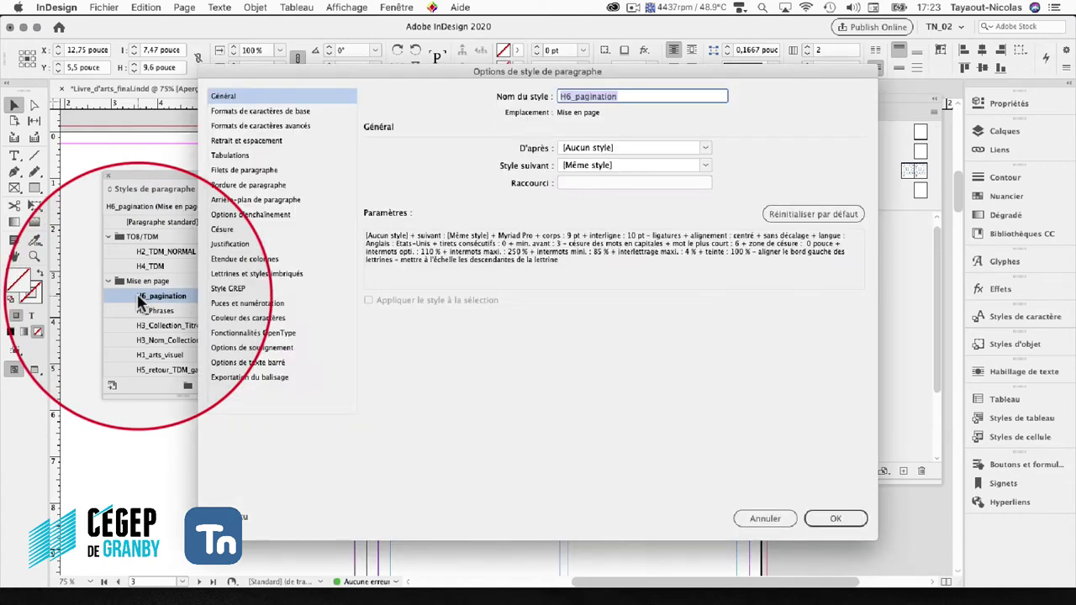
pyautogui.click(250, 376)
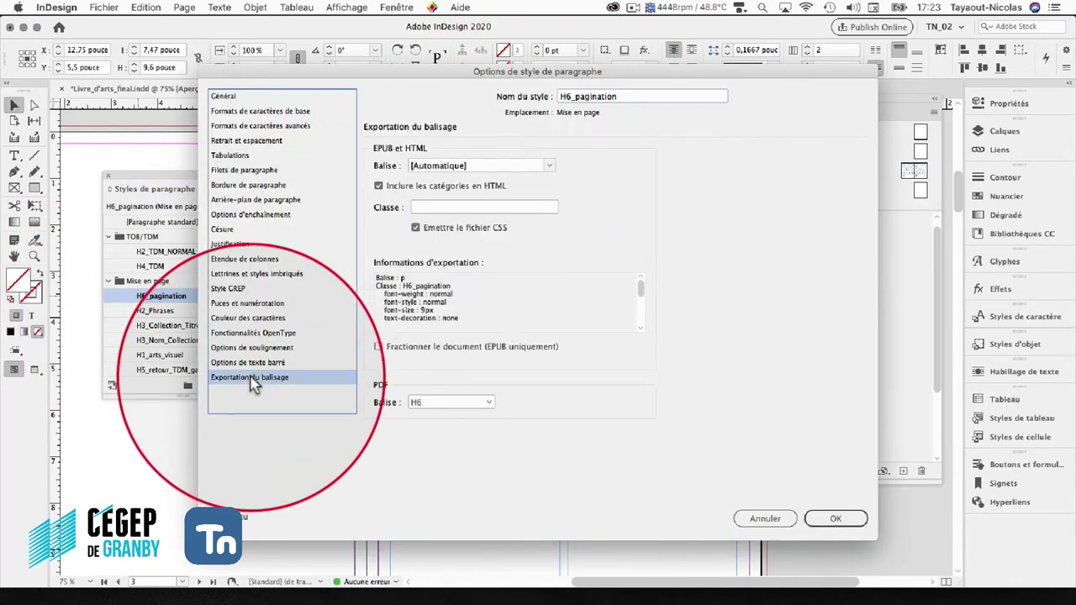
pyautogui.click(428, 403)
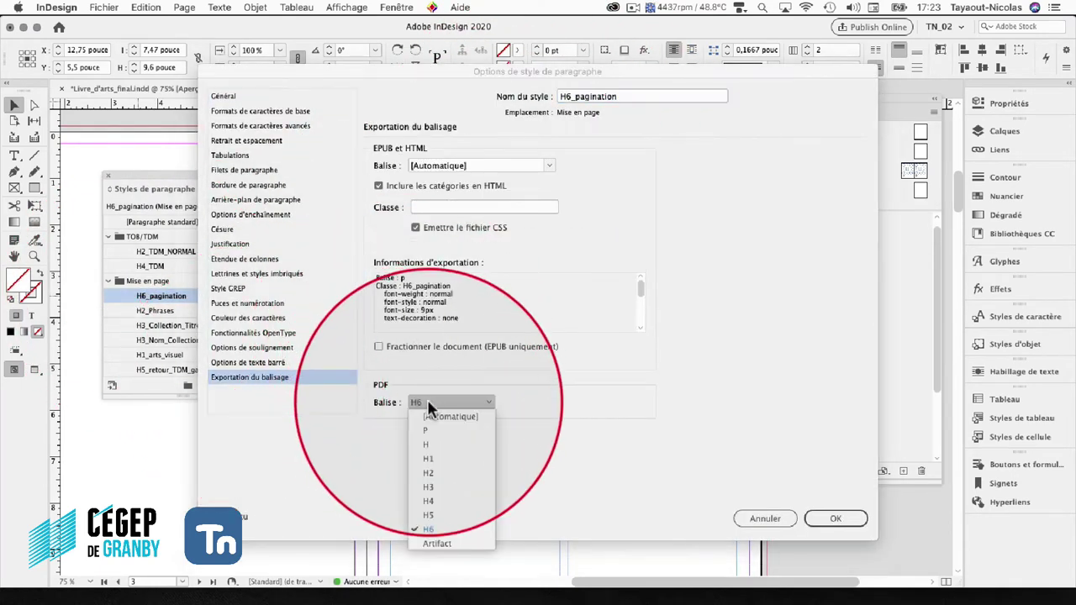
pyautogui.click(429, 528)
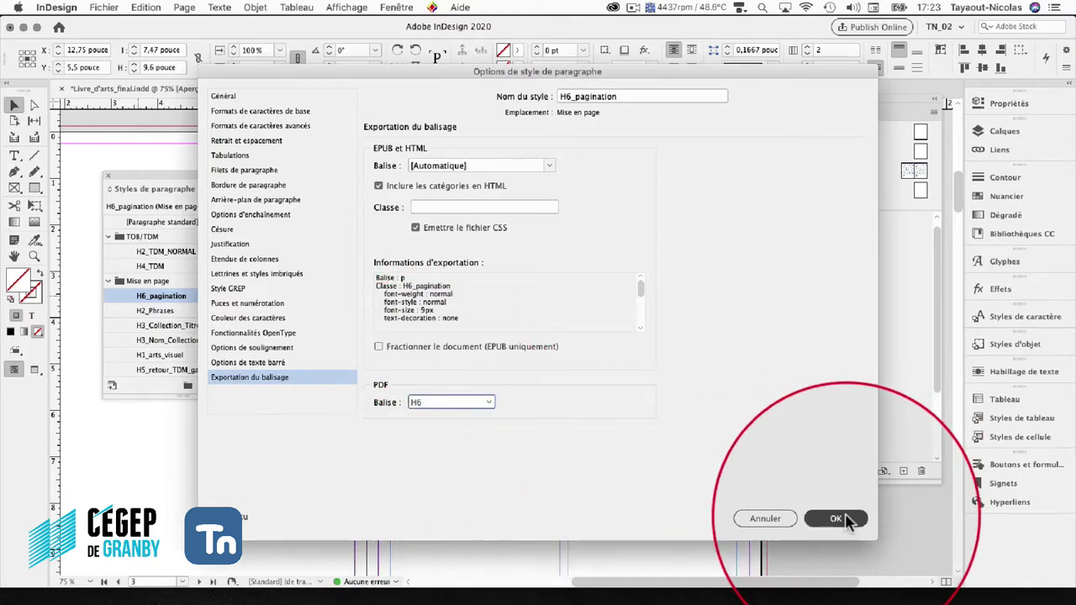
pyautogui.click(836, 519)
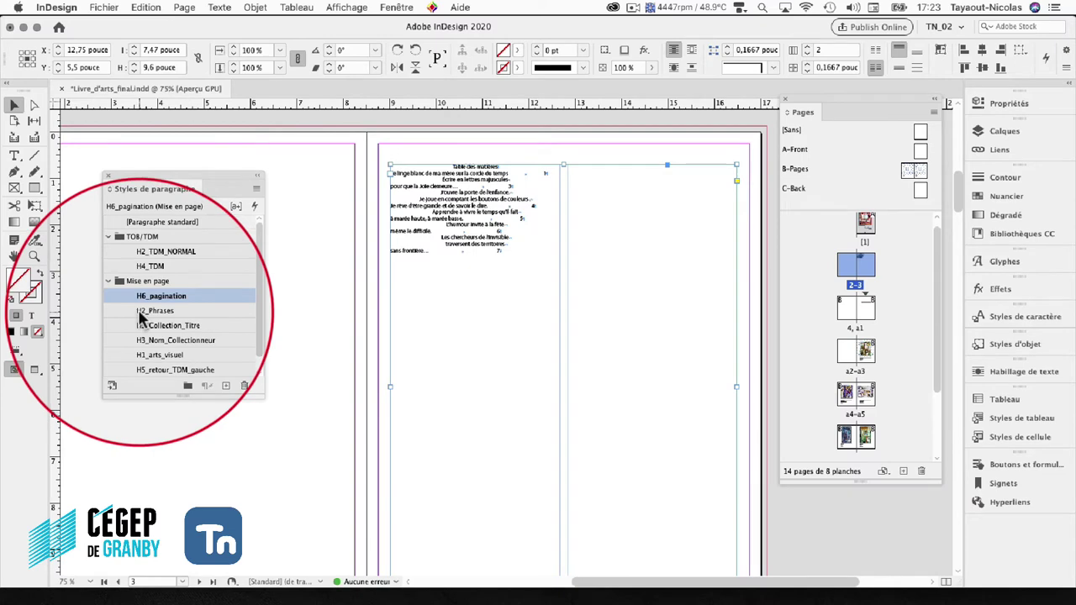
# - Choose H2 as the PDF export tag for the H2_Phrases paragraph style
pyautogui.doubleClick(140, 312)
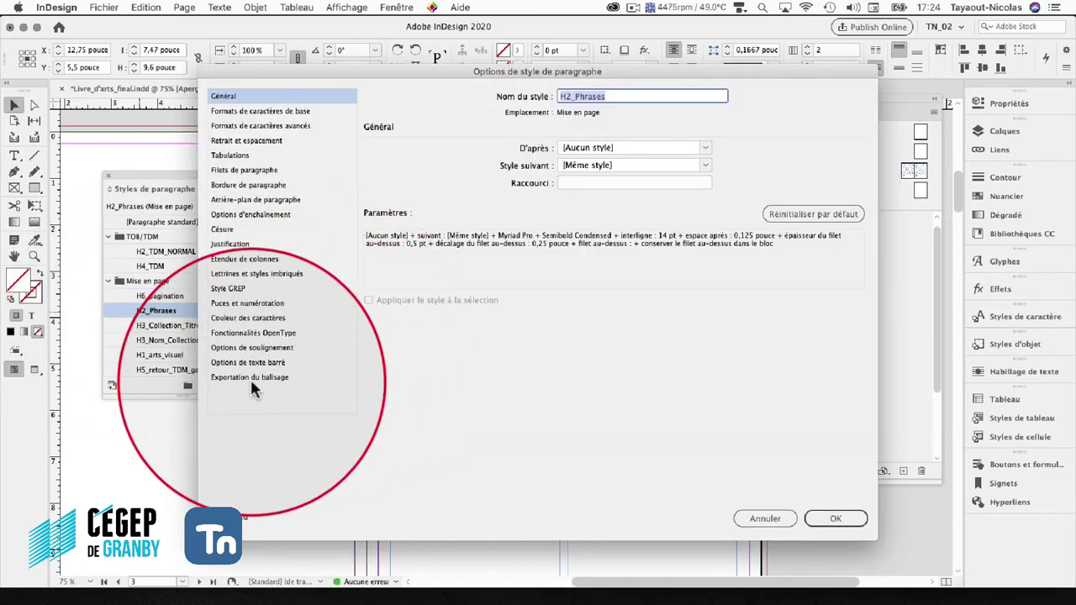
pyautogui.click(249, 376)
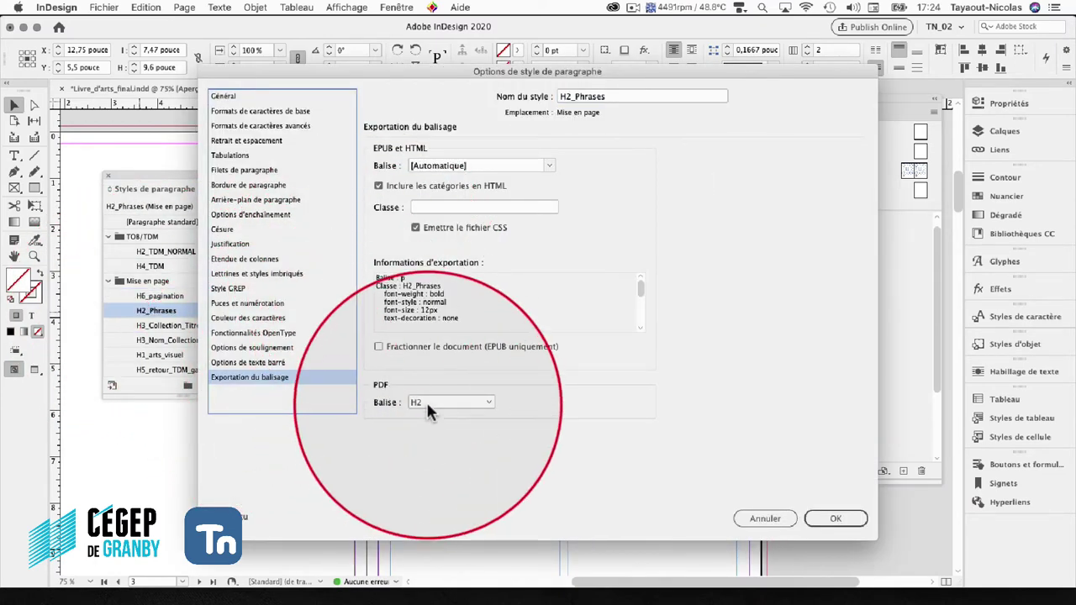
pyautogui.click(426, 400)
pyautogui.click(430, 469)
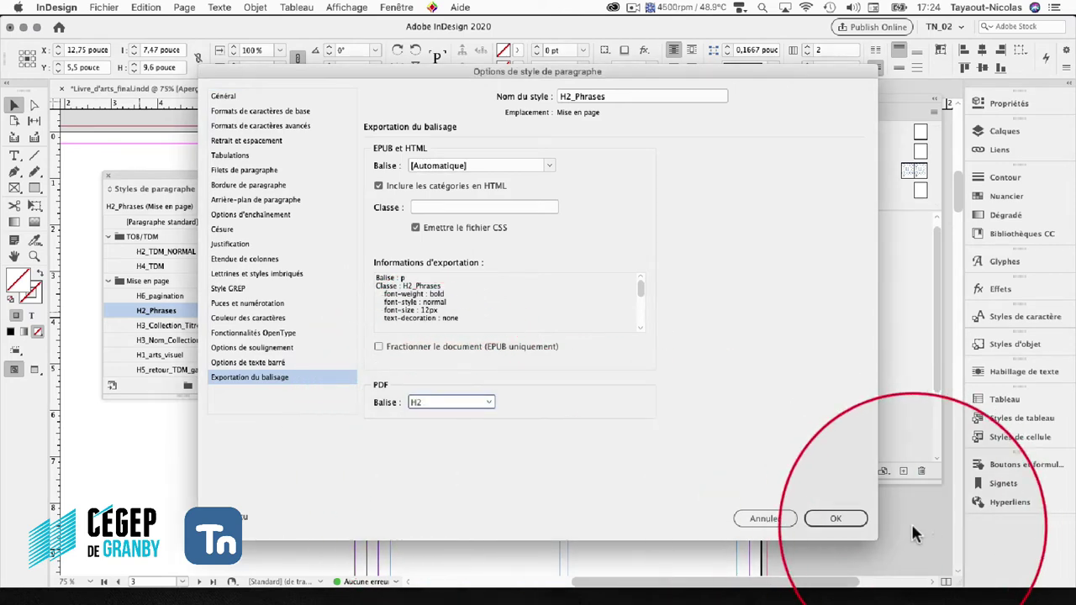
pyautogui.click(836, 519)
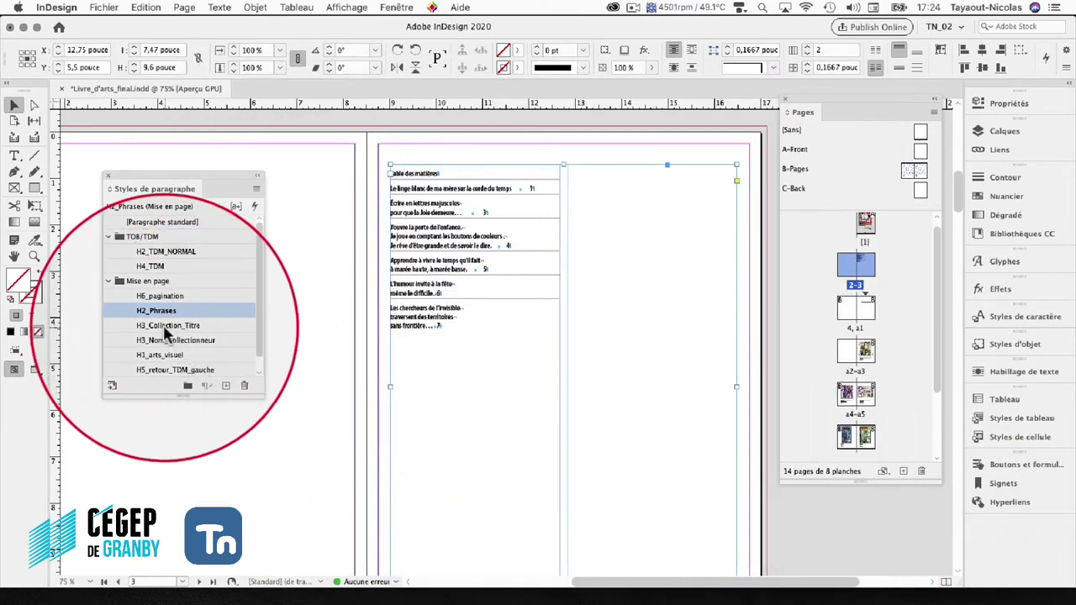
# - Choose H3 as the PDF export tag for the H3_Collection_Titre paragraph style
pyautogui.doubleClick(143, 327)
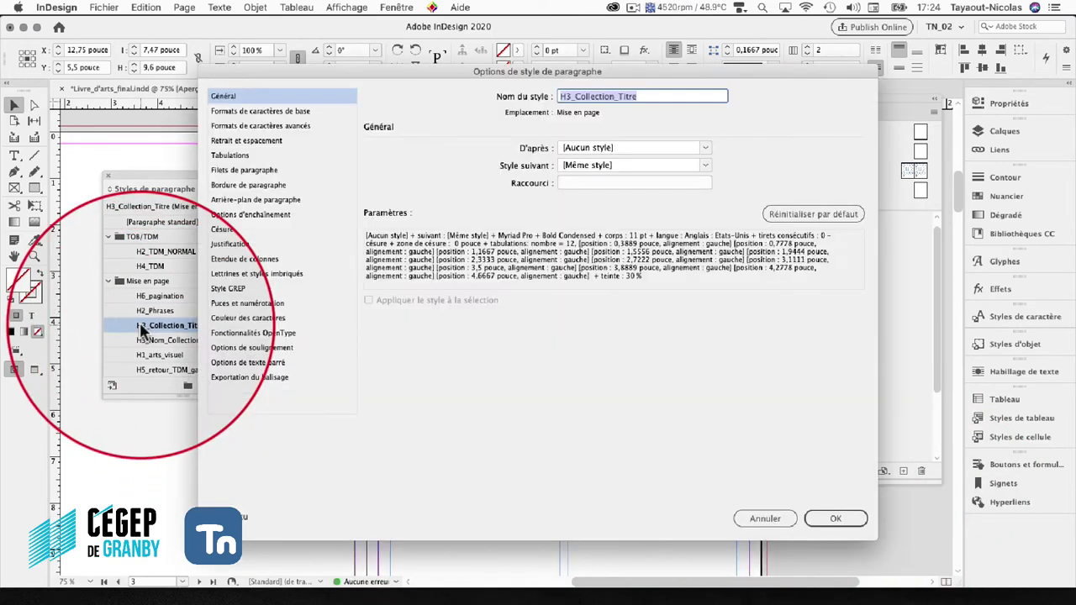
pyautogui.click(235, 377)
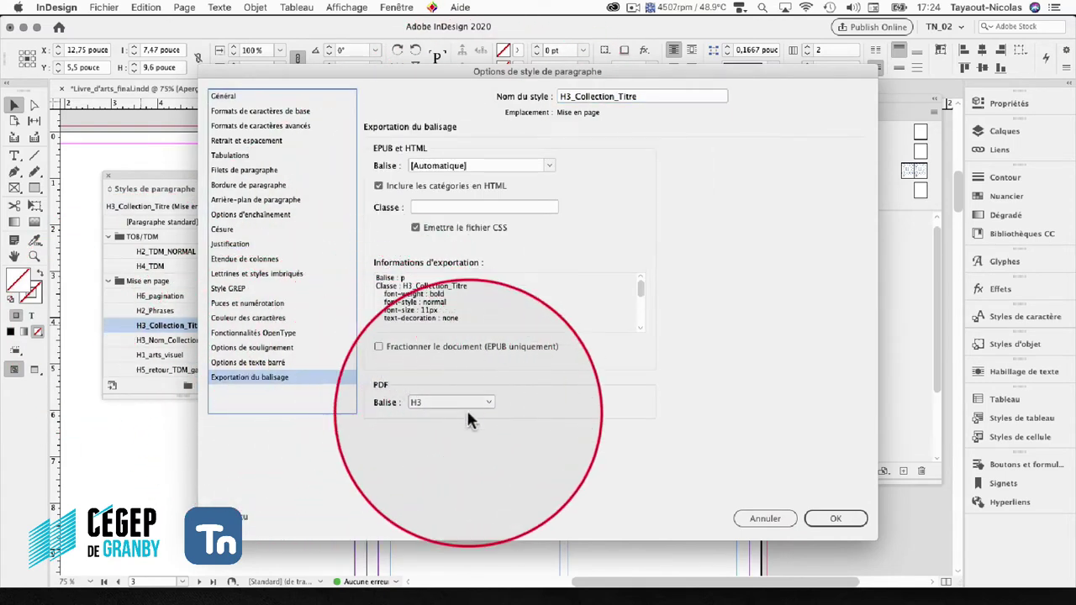
pyautogui.click(437, 404)
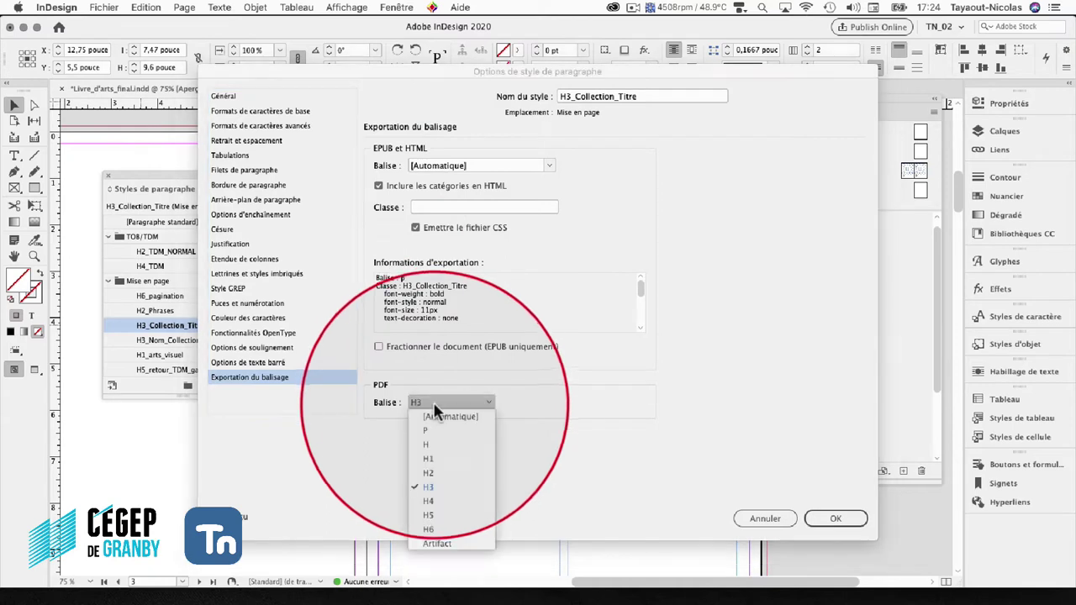
pyautogui.click(437, 487)
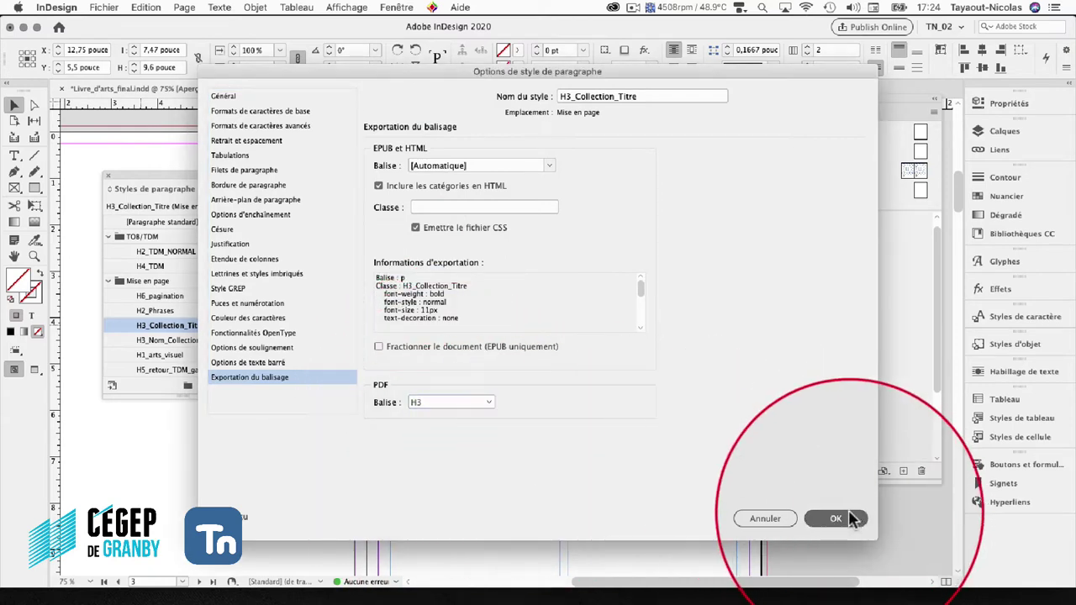
pyautogui.click(836, 518)
# - Check the PDF export tag of the H3_Nom_Collectionneur paragraph style and keep it as H3
pyautogui.click(177, 341)
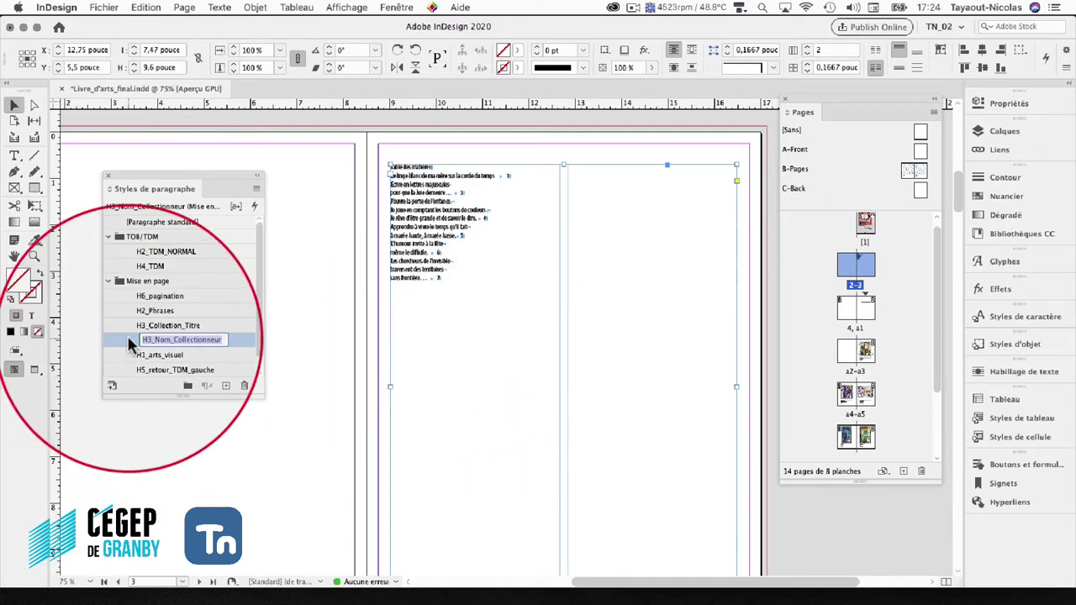
pyautogui.doubleClick(131, 341)
pyautogui.click(241, 375)
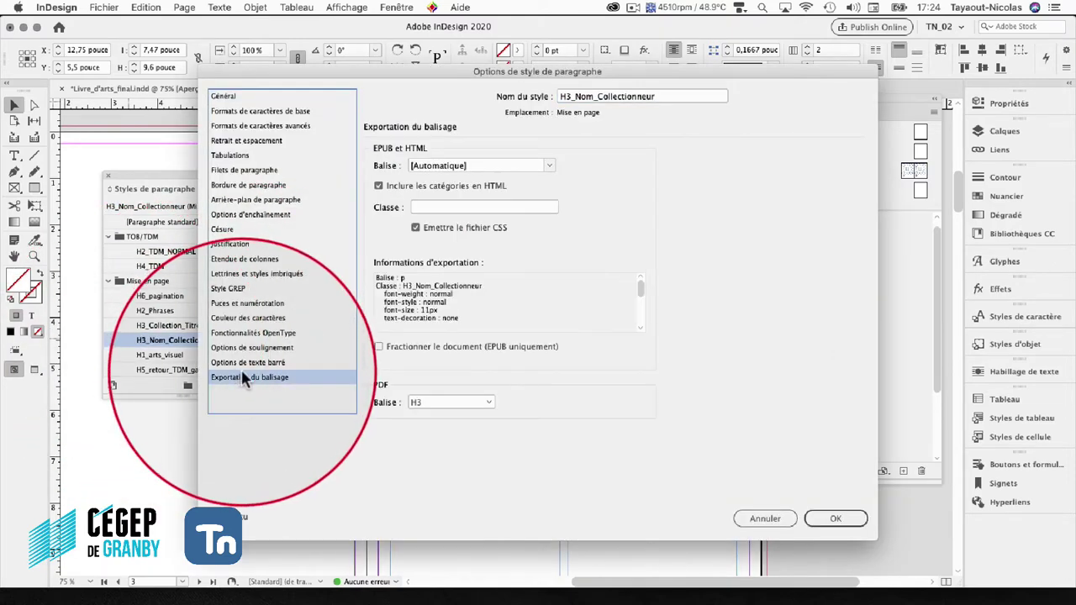
pyautogui.click(454, 403)
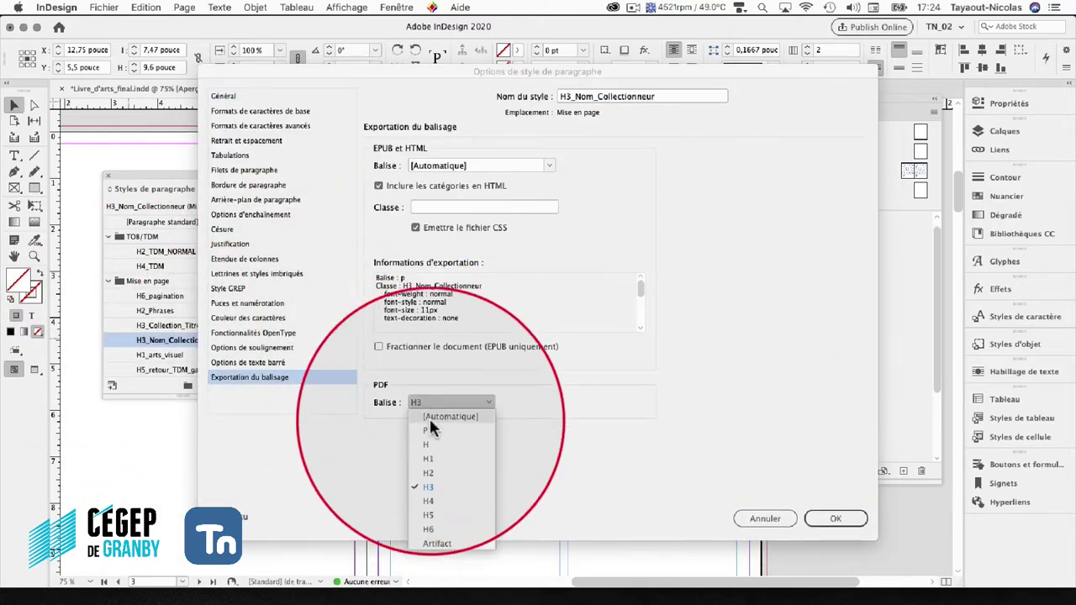
pyautogui.click(647, 447)
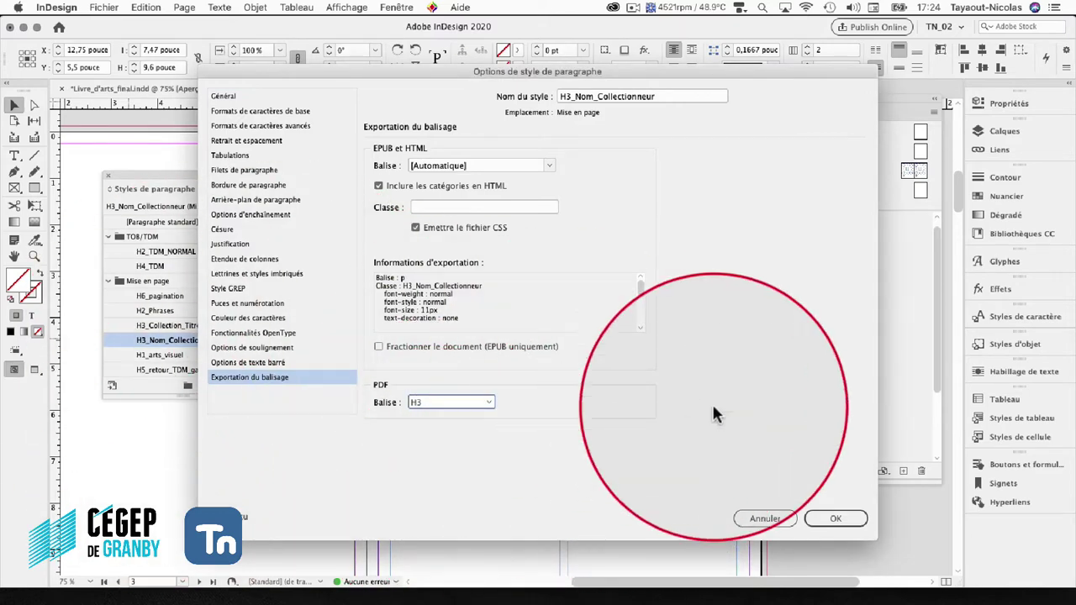
pyautogui.click(828, 518)
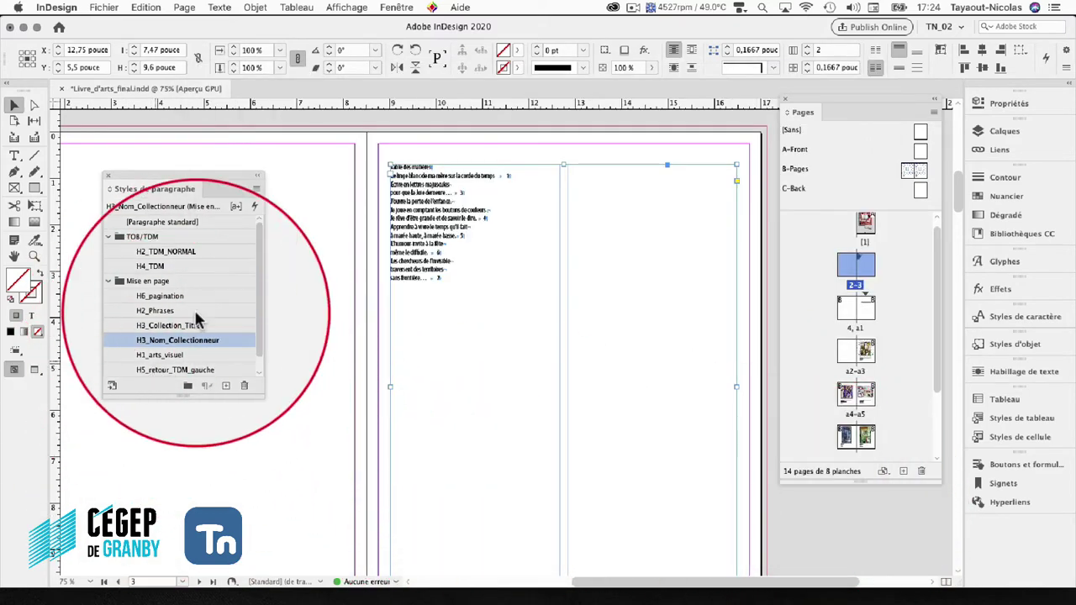
# - Set the PDF export tag of the H5_retour_TDM_droite paragraph style to H5
pyautogui.scroll(-1, 160, 332)
pyautogui.click(143, 369)
pyautogui.doubleClick(143, 373)
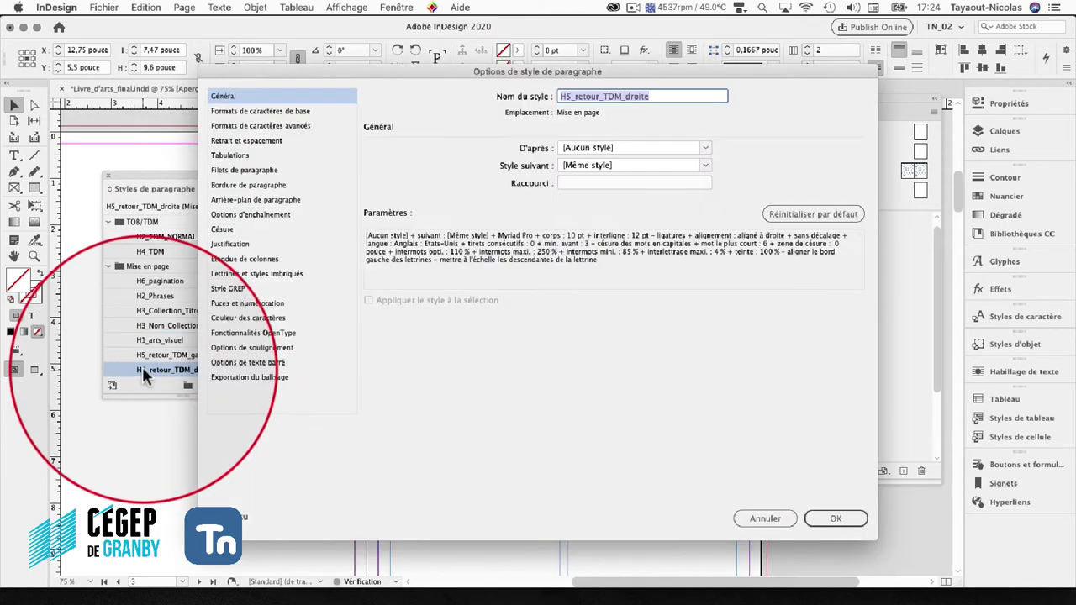
pyautogui.click(260, 376)
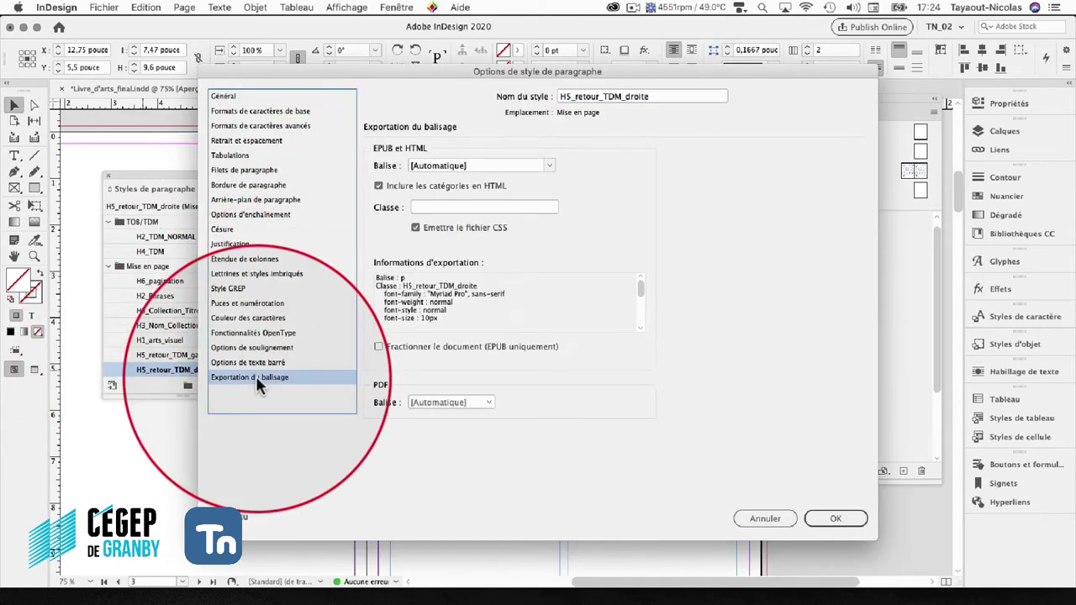
pyautogui.click(431, 402)
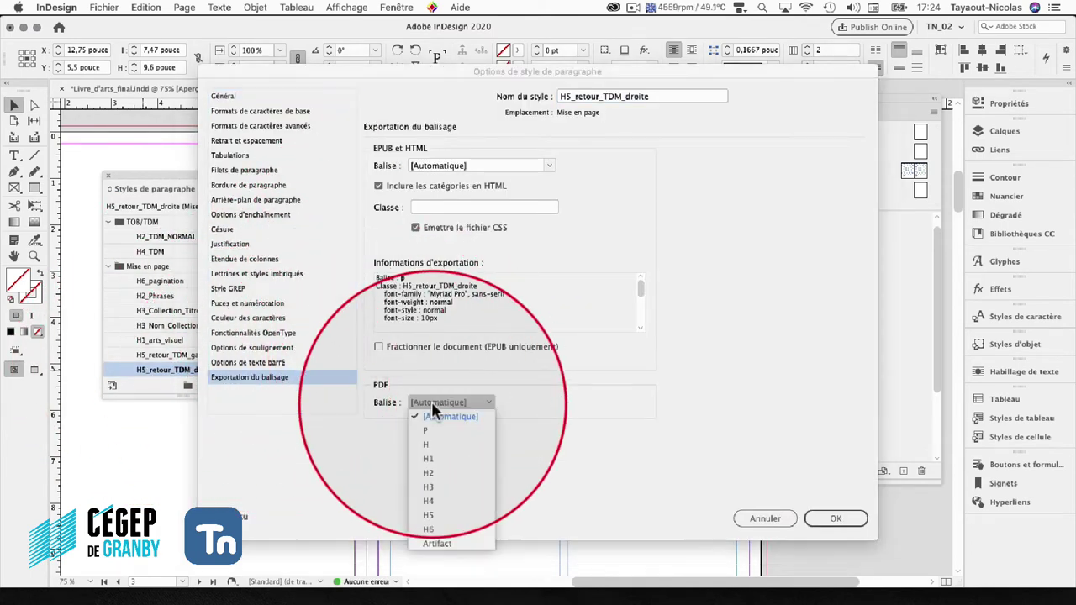
pyautogui.click(440, 507)
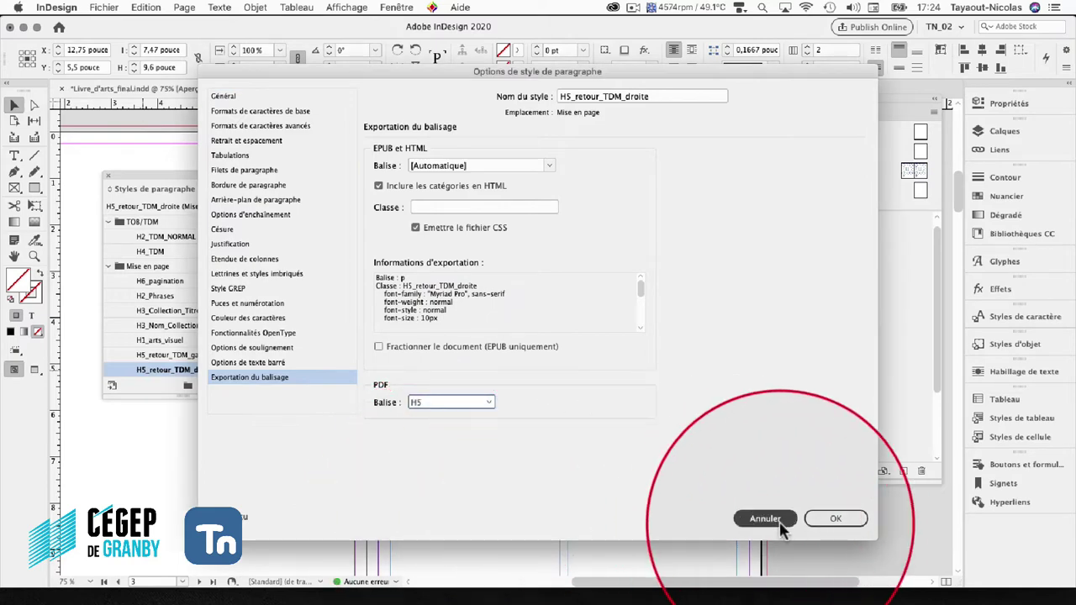
pyautogui.click(832, 519)
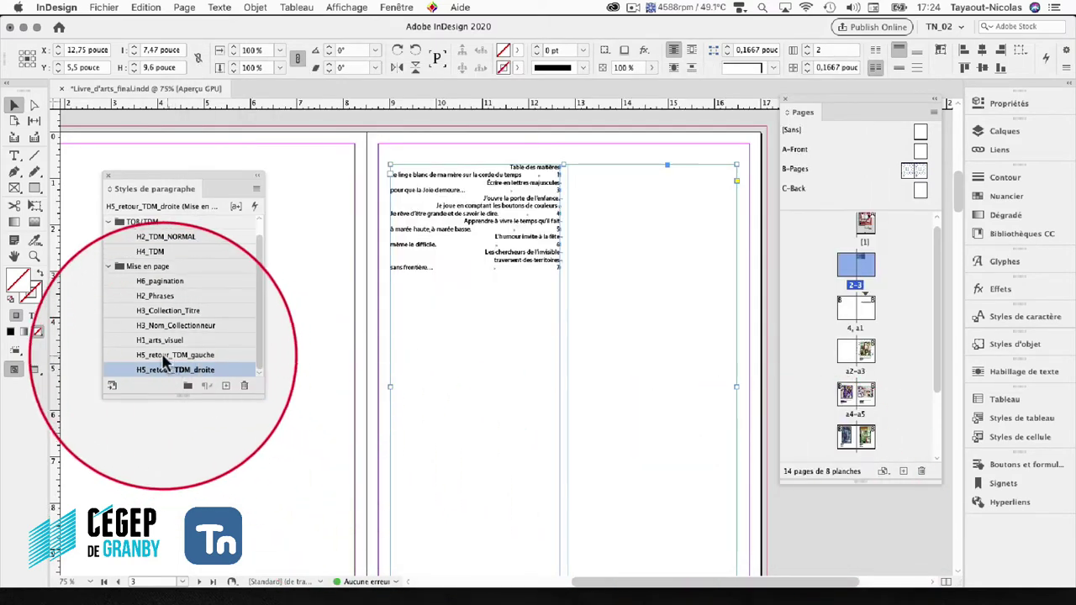
# - Set the PDF export tag of the H5_retour_TDM_gauche paragraph style to H5
pyautogui.doubleClick(154, 360)
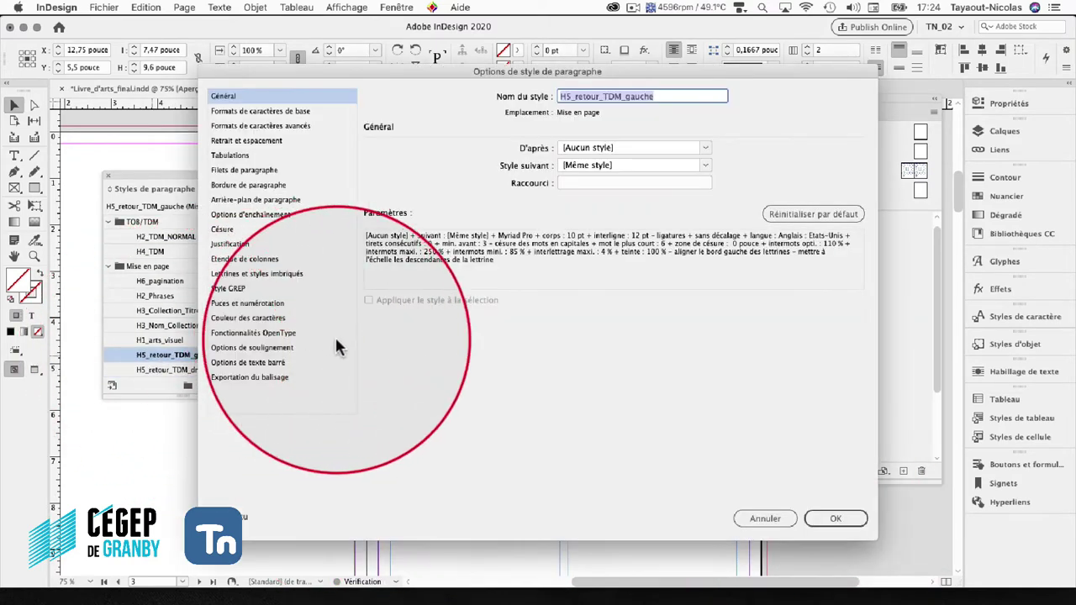
pyautogui.click(231, 375)
pyautogui.click(443, 402)
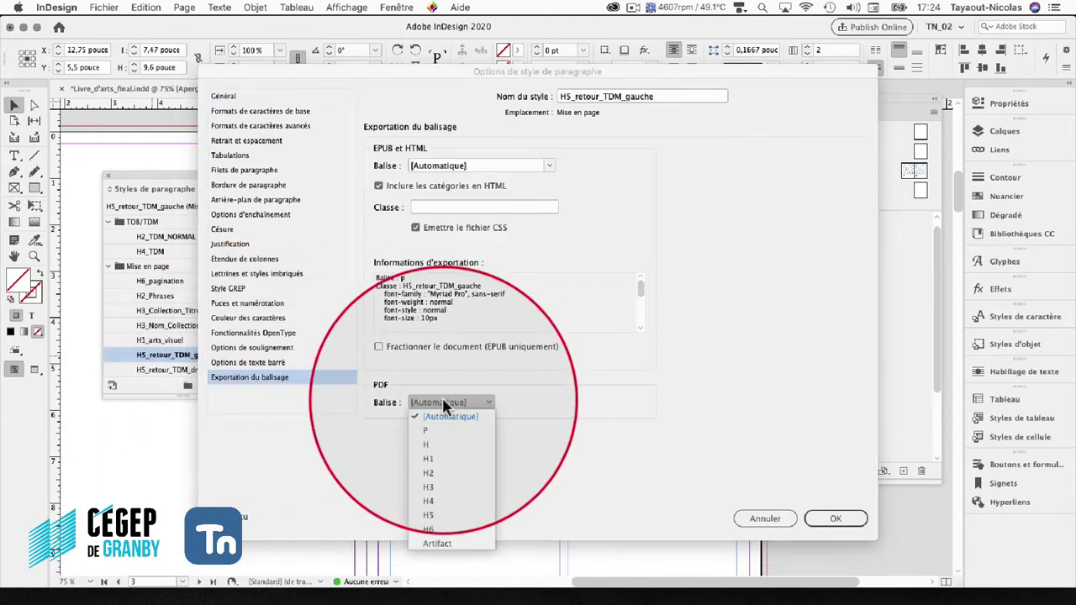
pyautogui.click(430, 514)
pyautogui.click(833, 519)
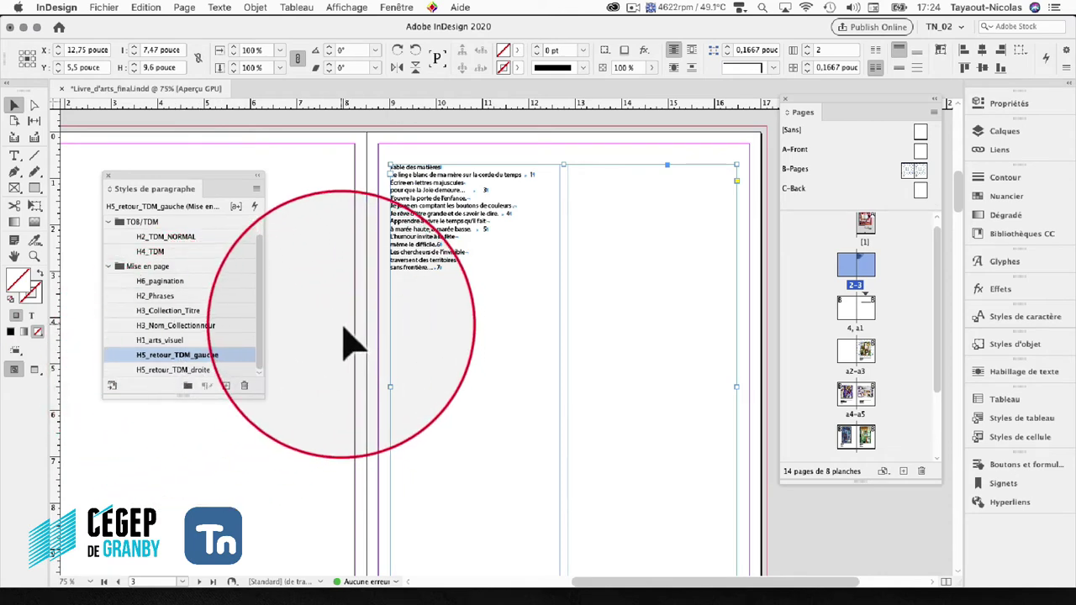
# - Open the B-Pages master spread and bring the "Retour à la table des matières" frame on its right-hand page into view
pyautogui.click(353, 344)
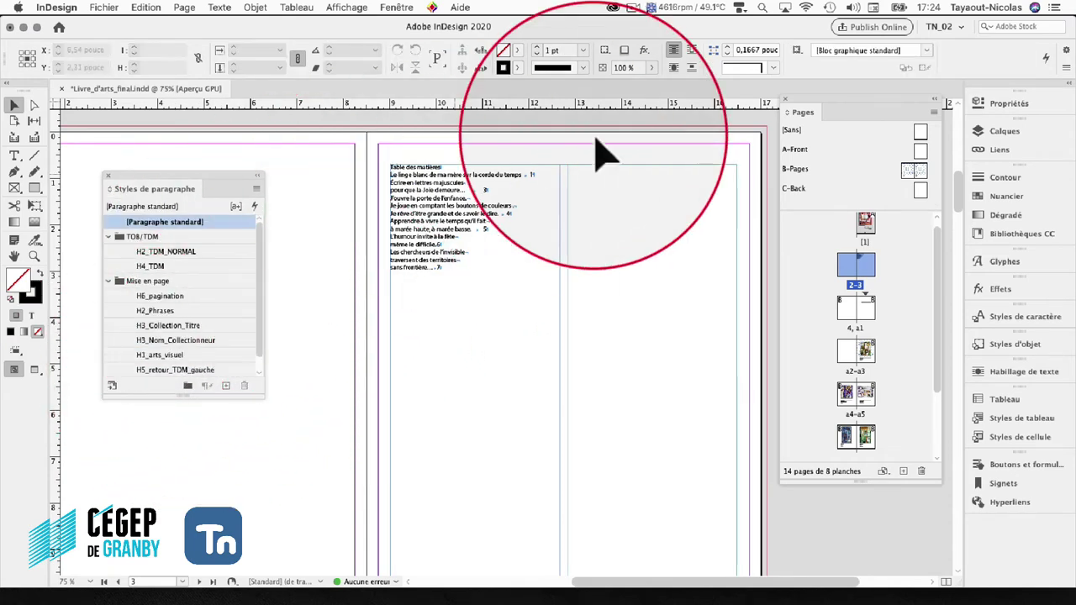
pyautogui.doubleClick(912, 171)
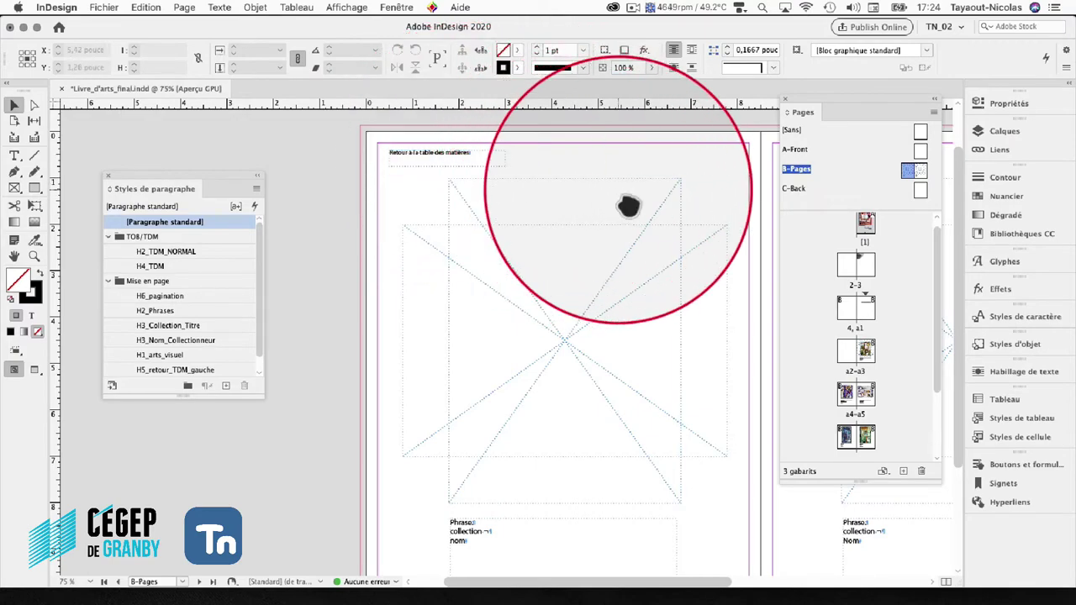
pyautogui.moveTo(627, 204); pyautogui.dragTo(185, 271)
pyautogui.moveTo(550, 256); pyautogui.dragTo(697, 185)
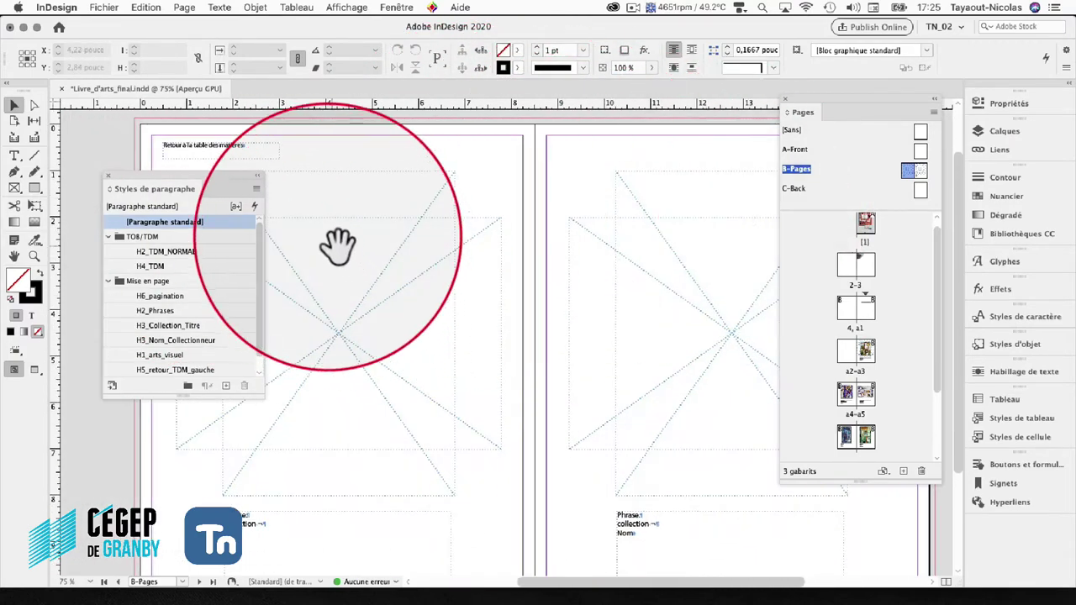
pyautogui.moveTo(337, 248); pyautogui.dragTo(451, 257)
pyautogui.moveTo(492, 200); pyautogui.dragTo(408, 198)
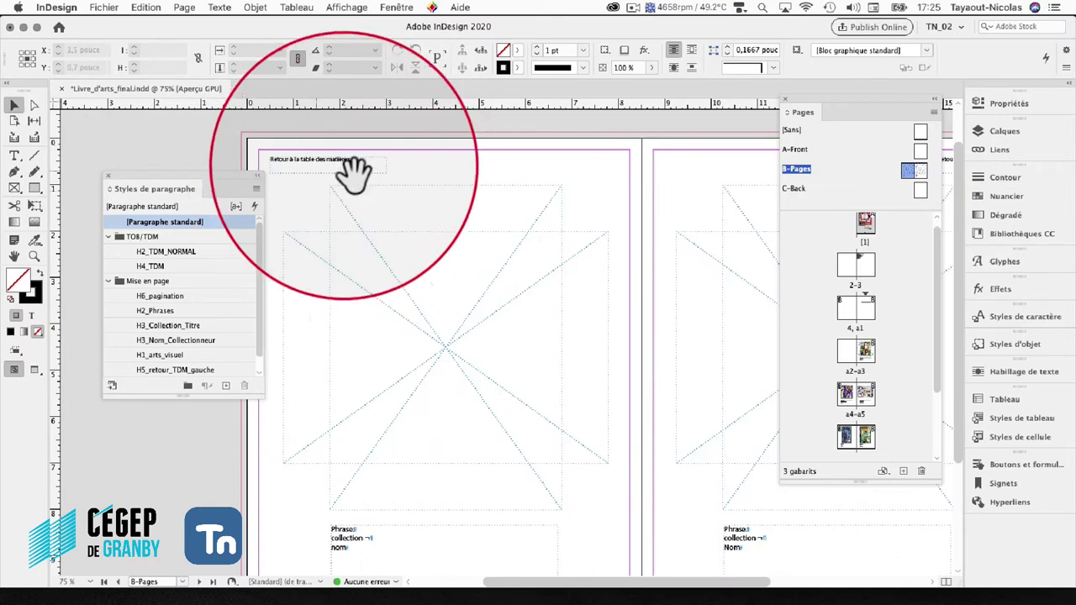
pyautogui.moveTo(644, 189); pyautogui.dragTo(331, 221)
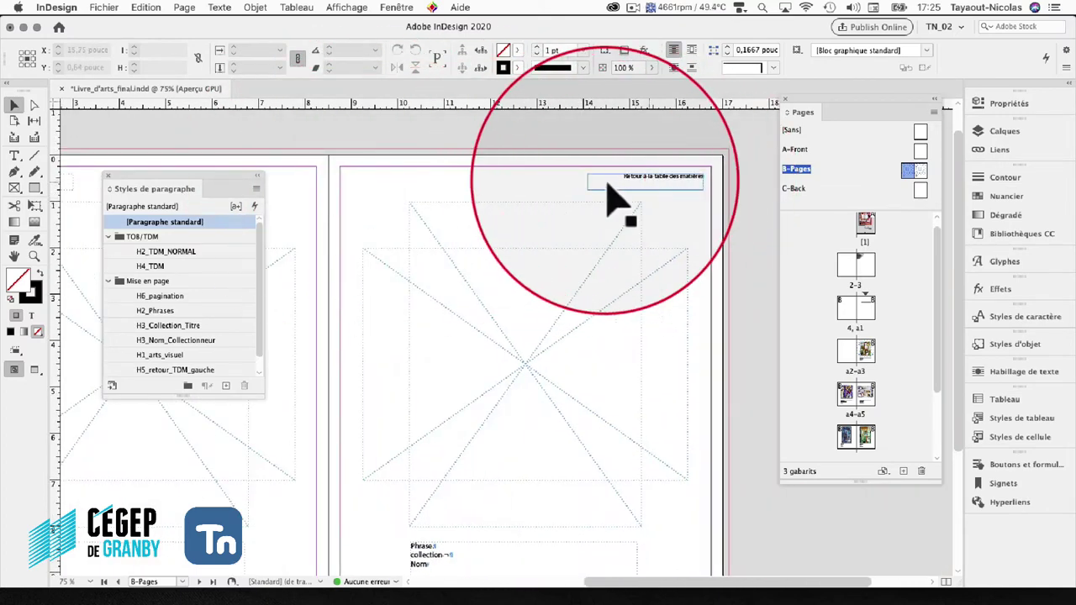
# - Check the paragraph style and text alignment of the right-hand page's "Retour à la table des matières" frame
pyautogui.click(673, 180)
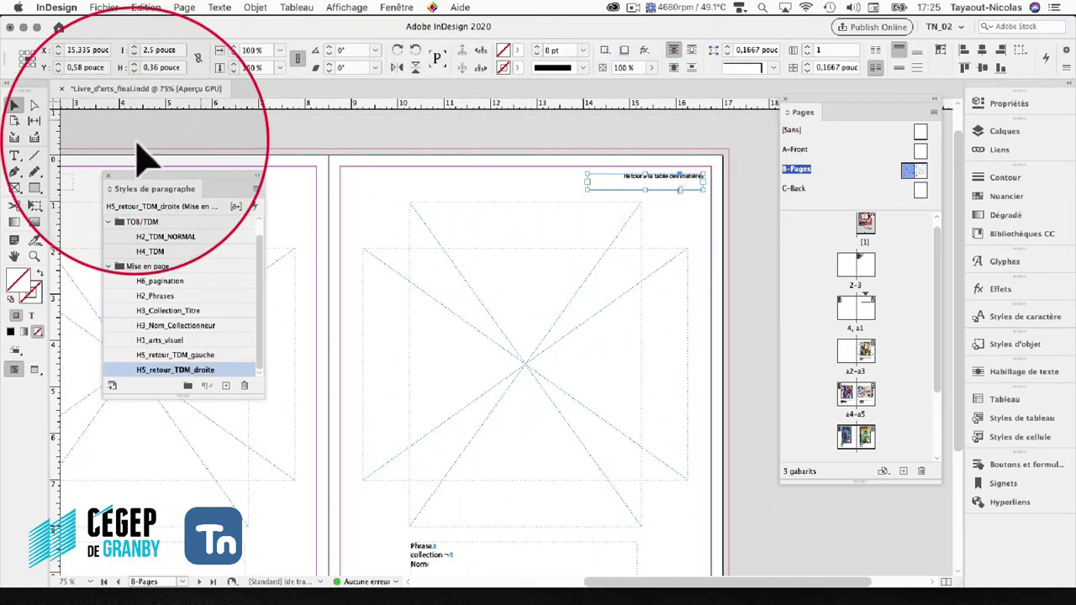
pyautogui.press('t')
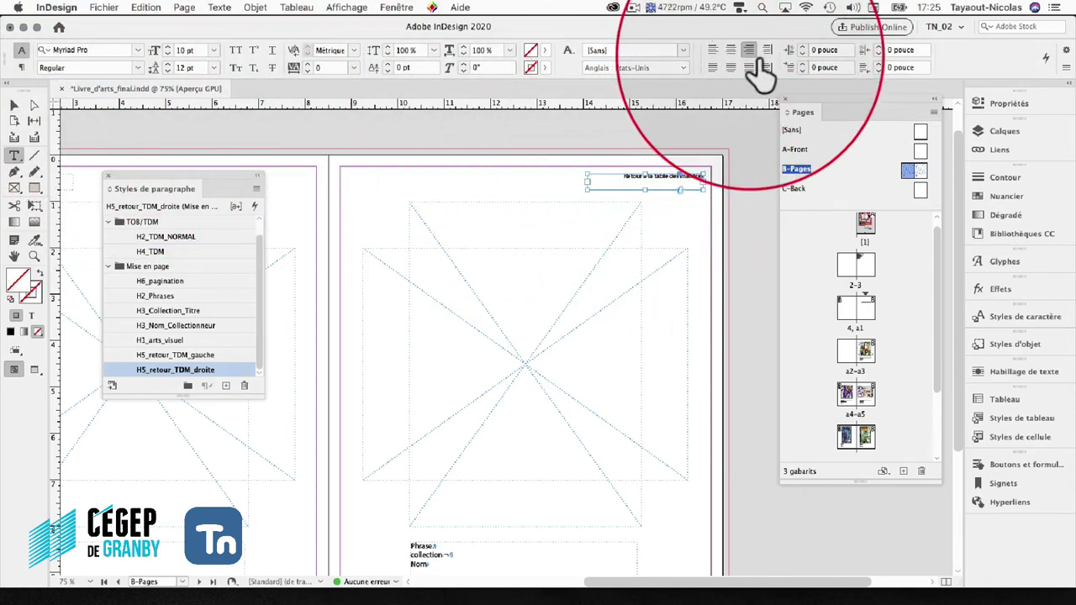
pyautogui.click(13, 107)
# - Check the paragraph style and text alignment of the left-hand page's "Retour à la table des matières" frame
pyautogui.moveTo(356, 192); pyautogui.dragTo(745, 187)
pyautogui.click(370, 167)
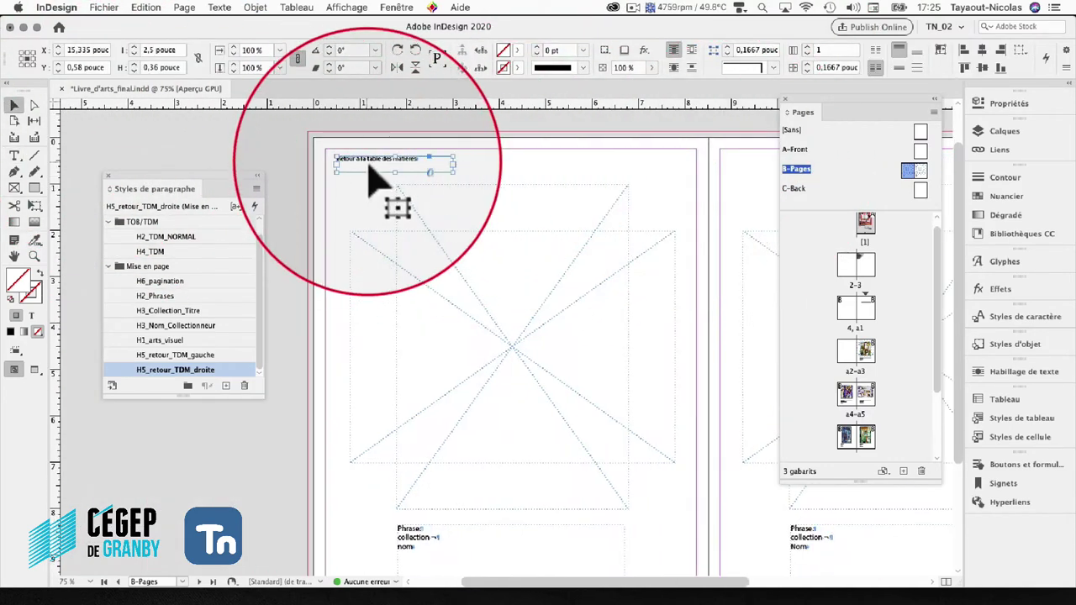
pyautogui.click(15, 156)
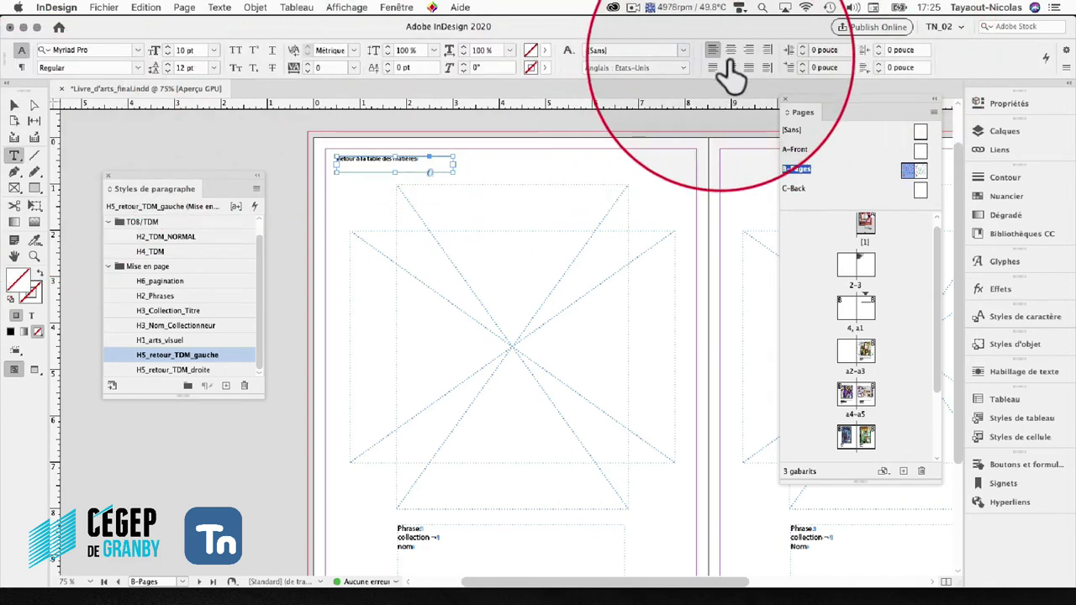
pyautogui.click(15, 107)
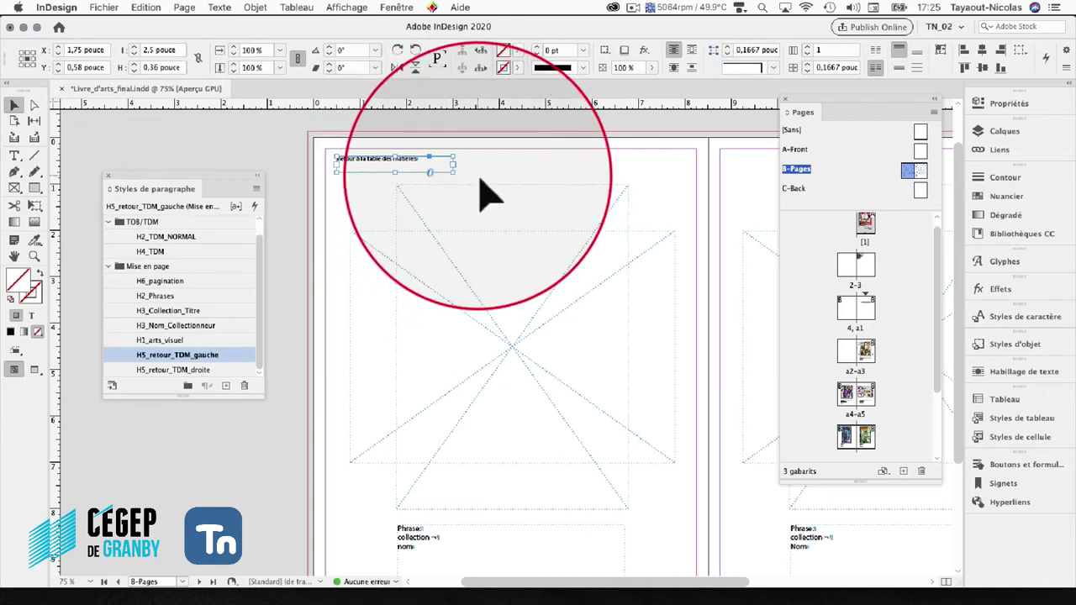
# - Bring up the document's hyperlinks list as a floating window over the B-Pages master spread
pyautogui.click(905, 174)
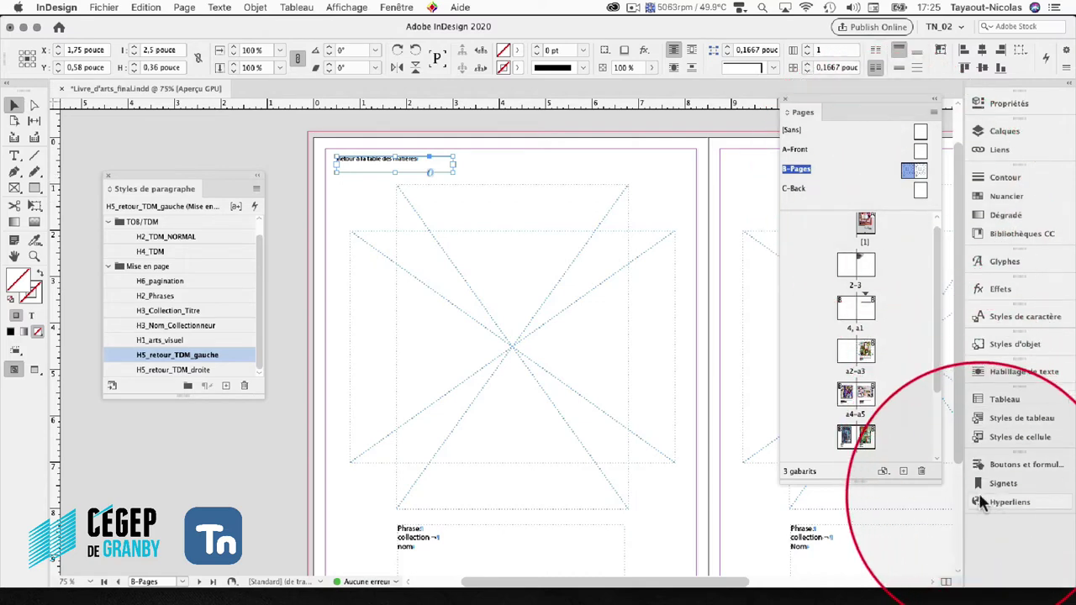
pyautogui.moveTo(980, 509); pyautogui.dragTo(568, 184)
pyautogui.click(551, 159)
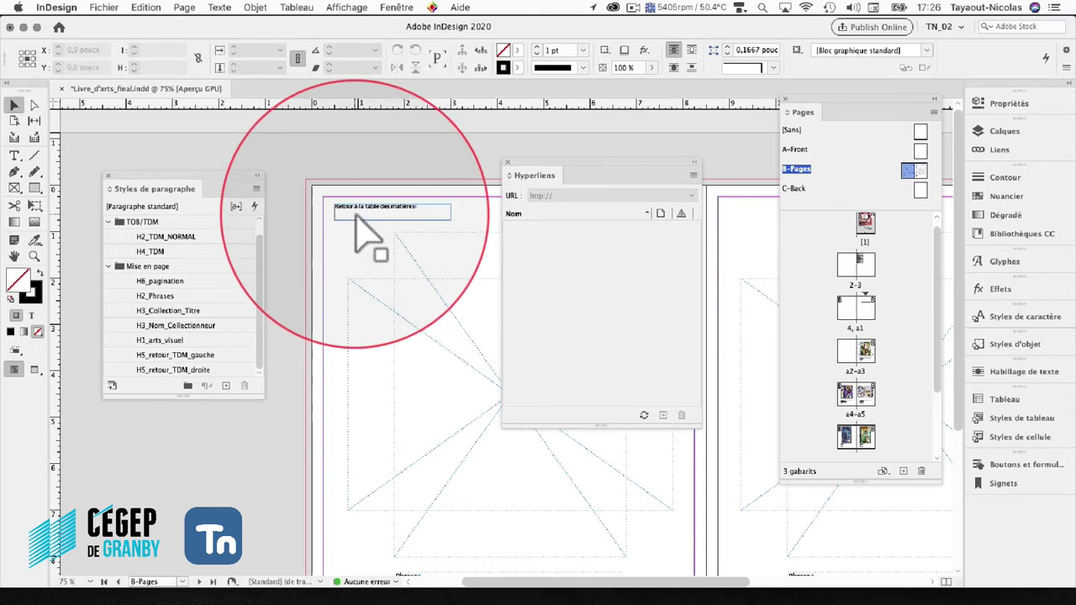
# - Create a hyperlink from the left-hand page's "Retour à la table des matières" frame to page 3, with the zoom set to Vue entière
pyautogui.click(357, 216)
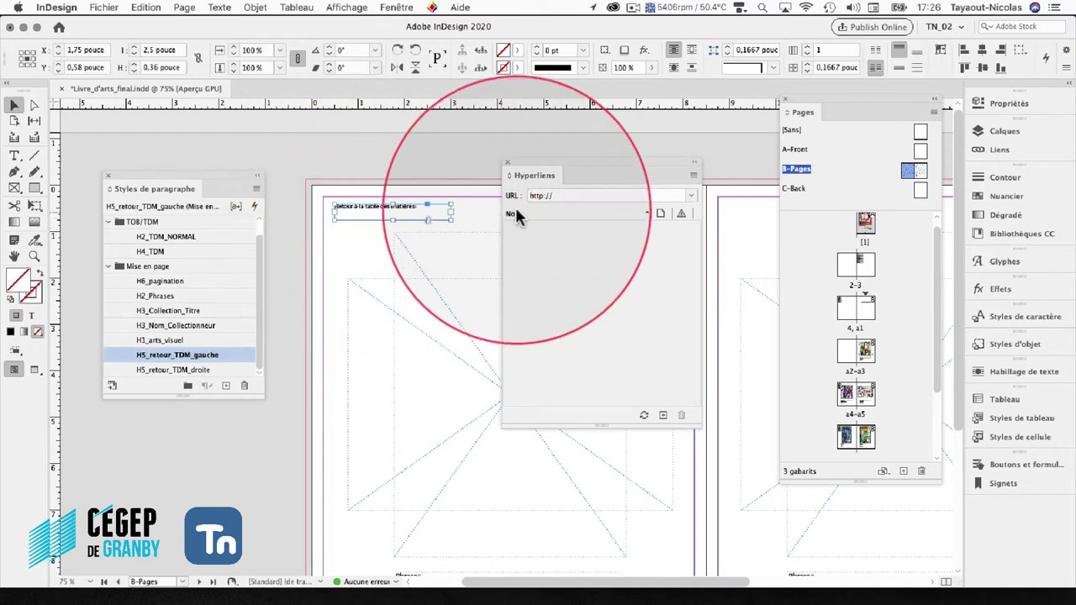
pyautogui.click(693, 175)
pyautogui.click(754, 183)
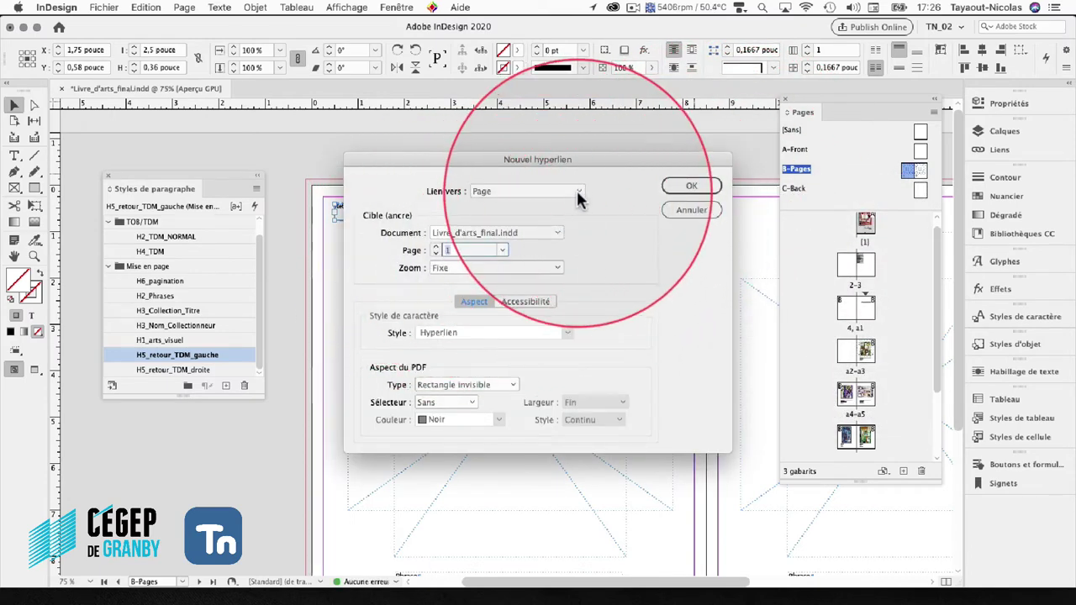
pyautogui.click(577, 193)
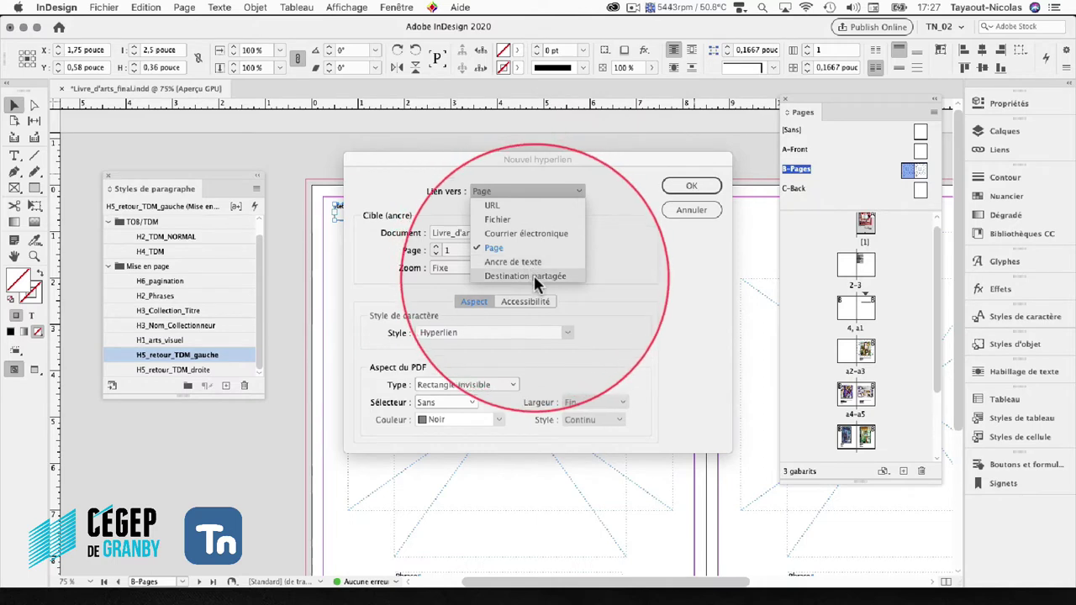
pyautogui.click(495, 252)
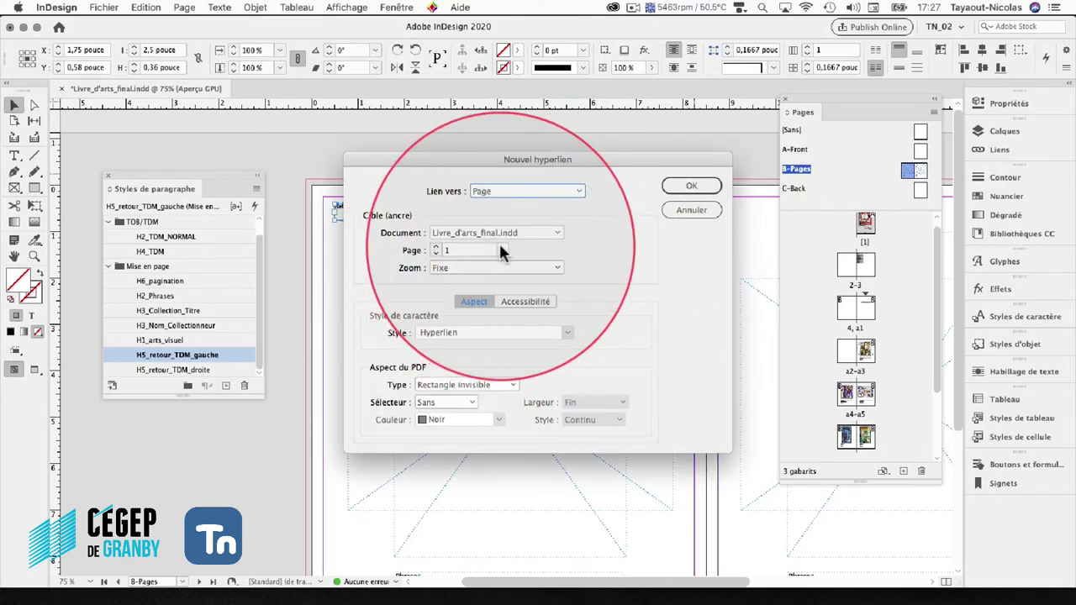
pyautogui.click(500, 250)
pyautogui.click(475, 283)
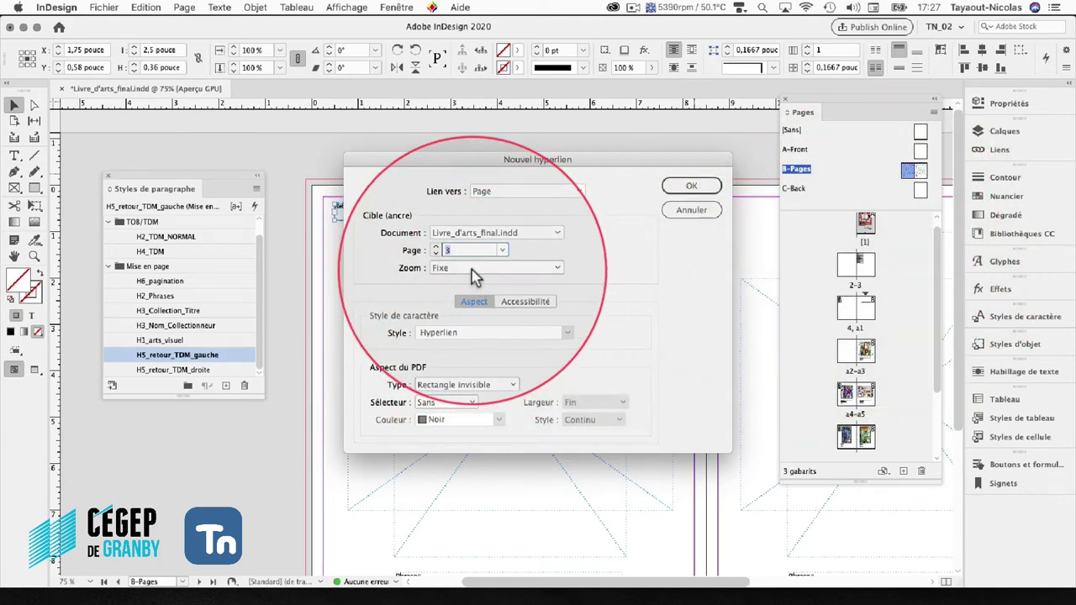
pyautogui.click(472, 268)
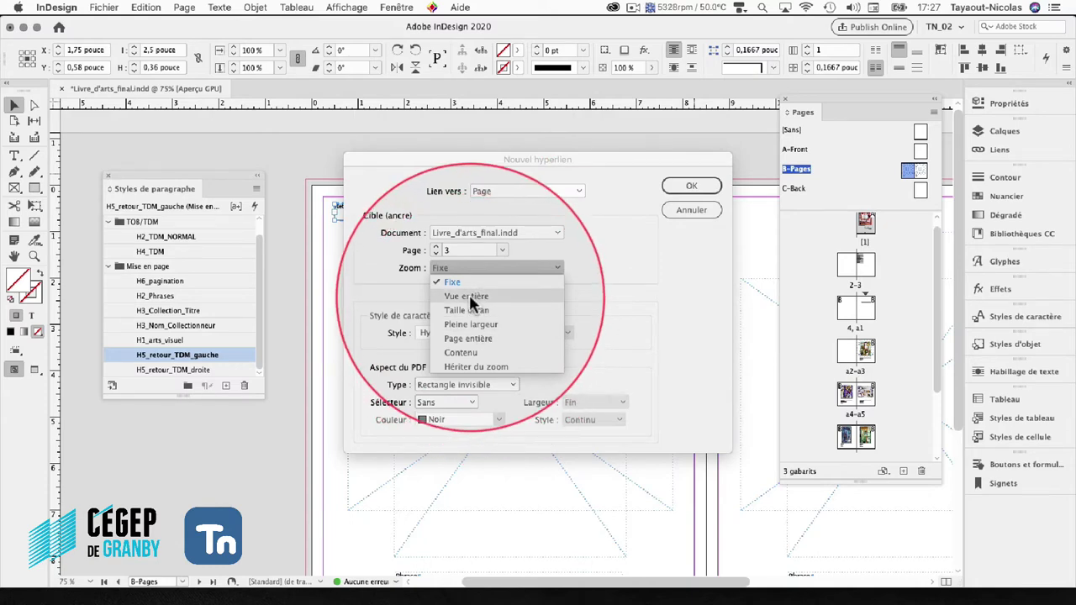
pyautogui.click(469, 298)
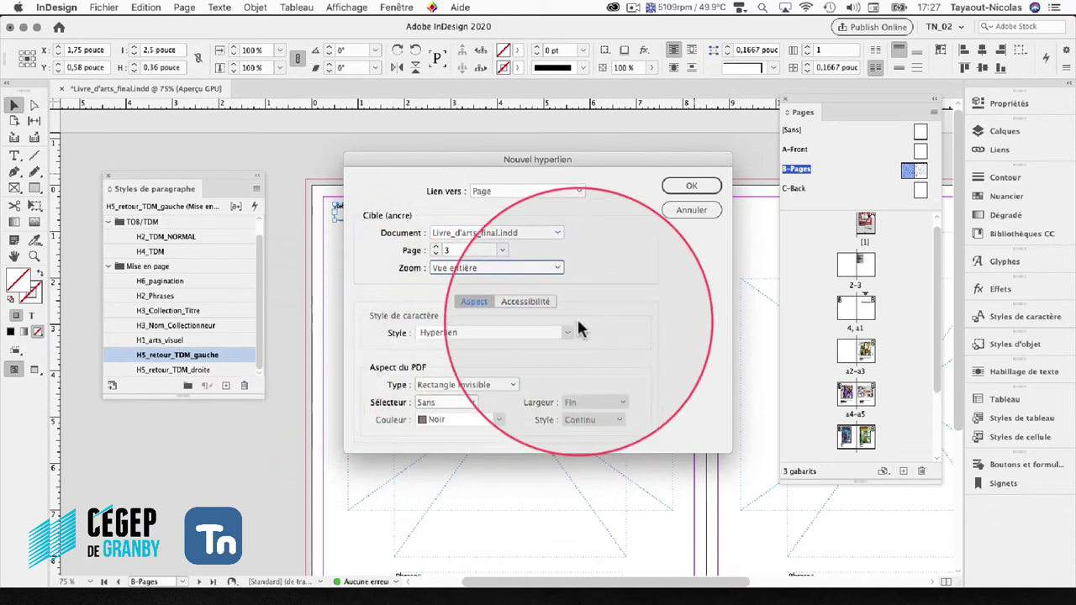
pyautogui.click(688, 186)
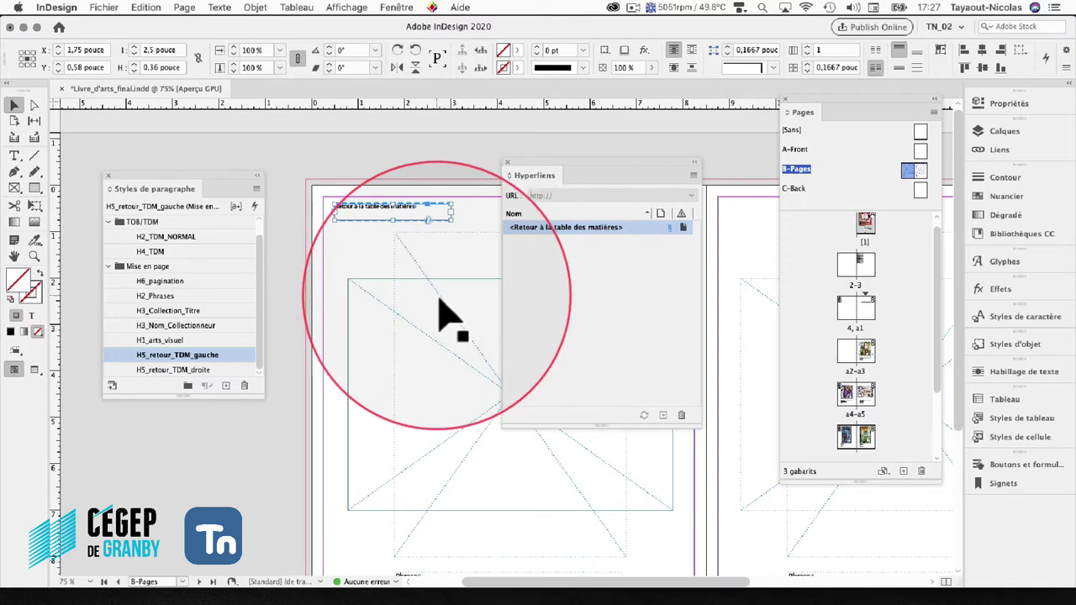
# - Start a new hyperlink on the right-hand page's "Retour à la table des matières" frame, targeting page 3
pyautogui.moveTo(478, 351); pyautogui.dragTo(286, 366)
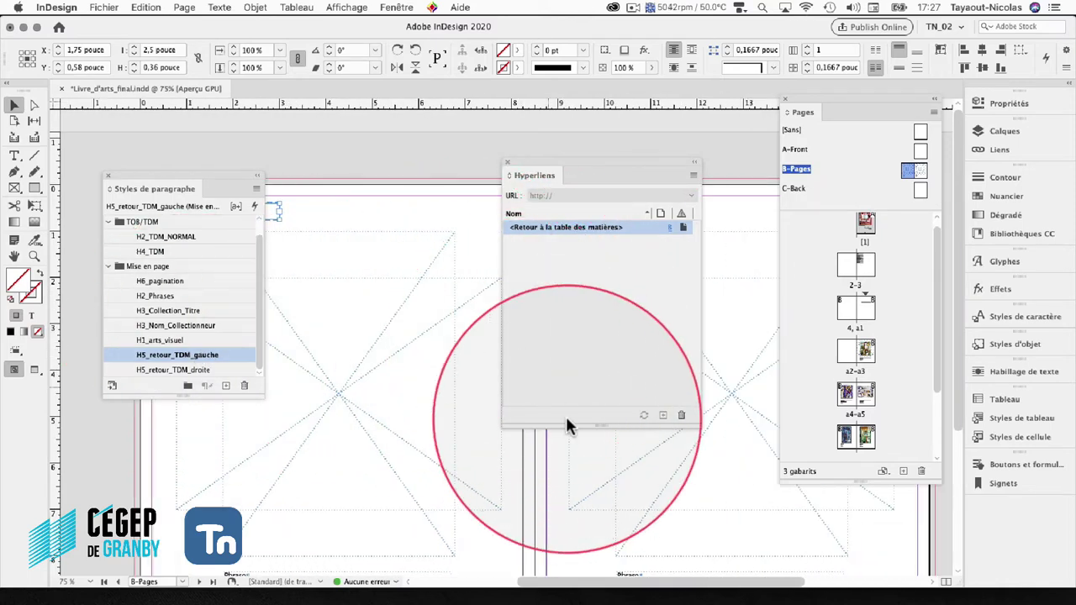
pyautogui.moveTo(566, 425); pyautogui.dragTo(173, 480)
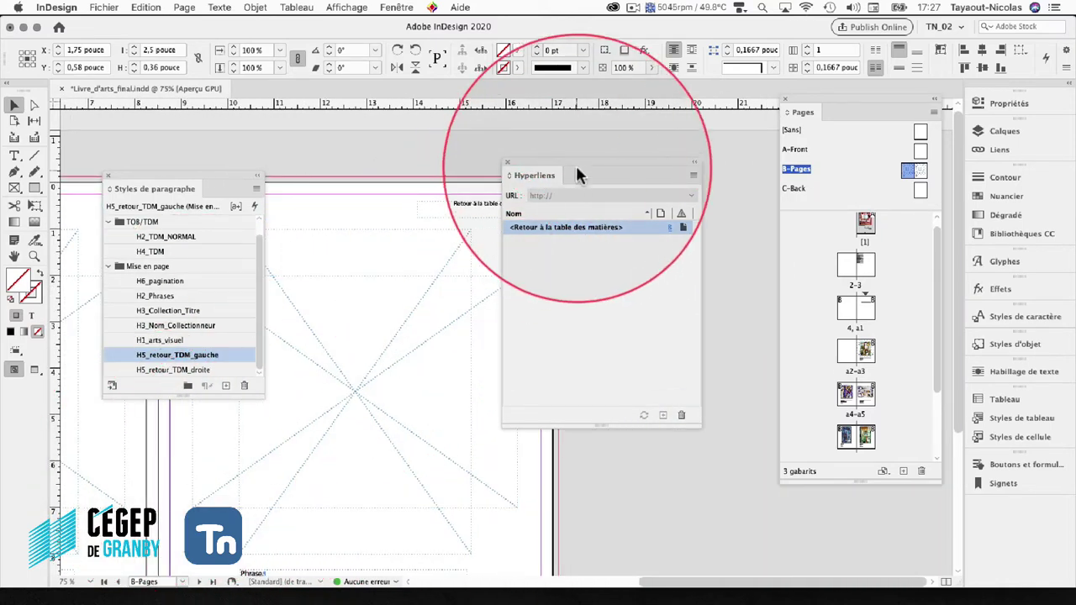
pyautogui.moveTo(577, 174); pyautogui.dragTo(703, 179)
pyautogui.click(510, 210)
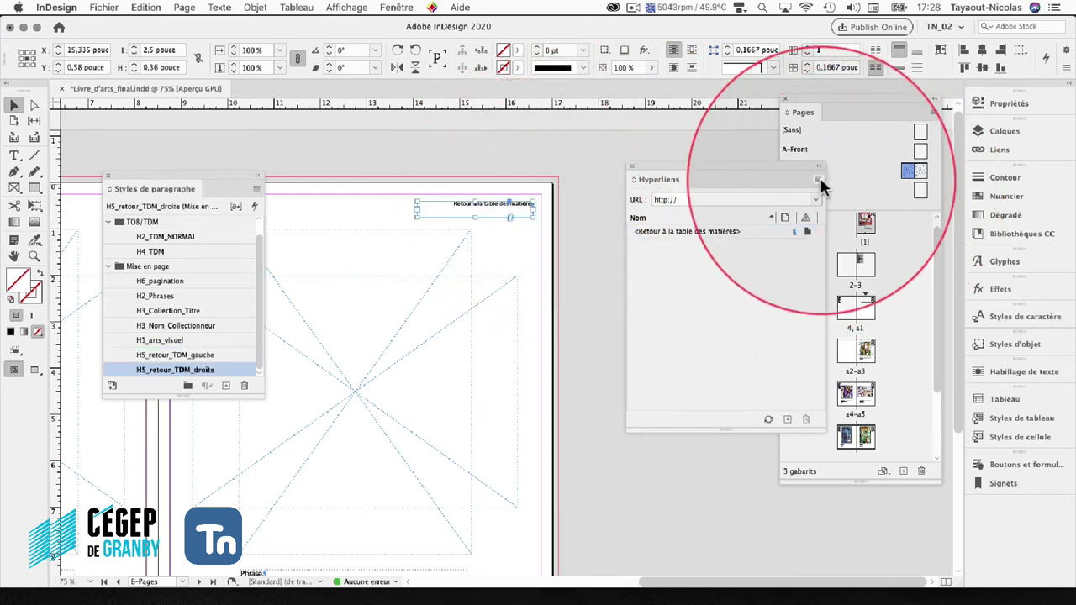
pyautogui.click(817, 178)
pyautogui.click(874, 188)
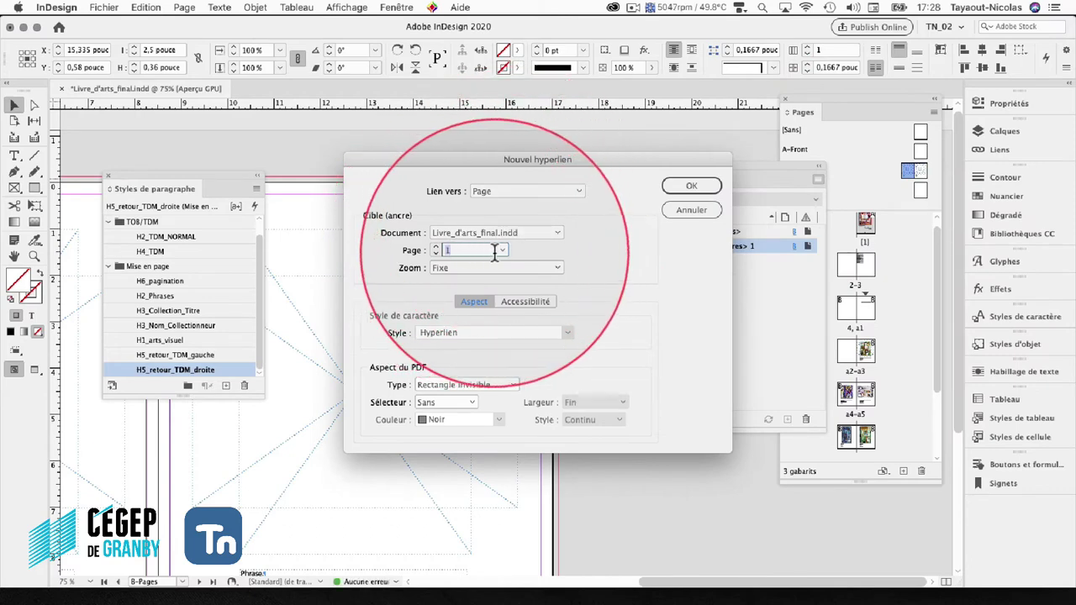
pyautogui.click(502, 250)
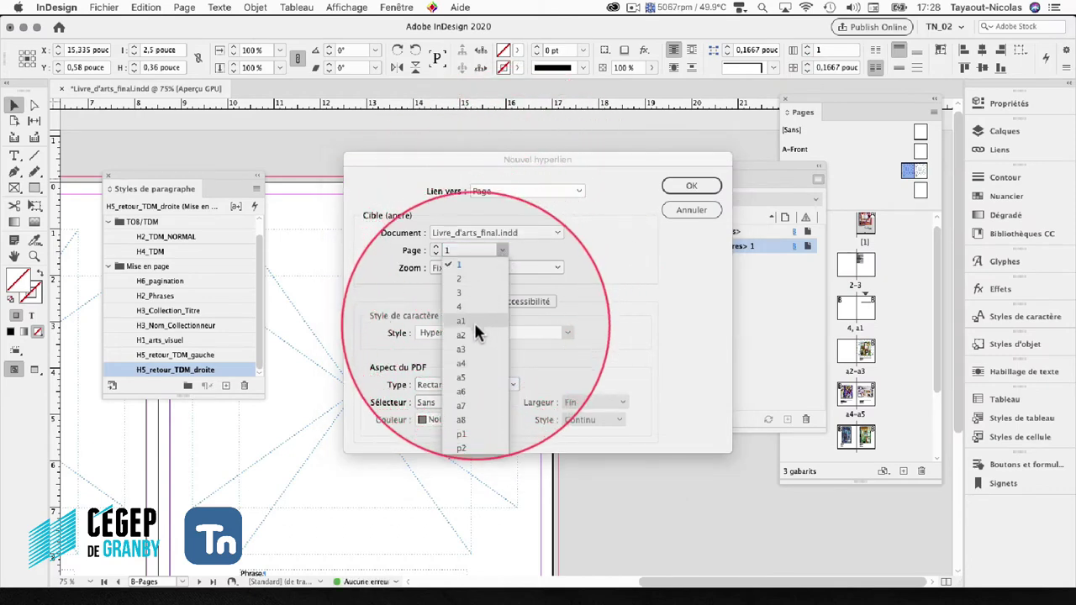
pyautogui.click(460, 292)
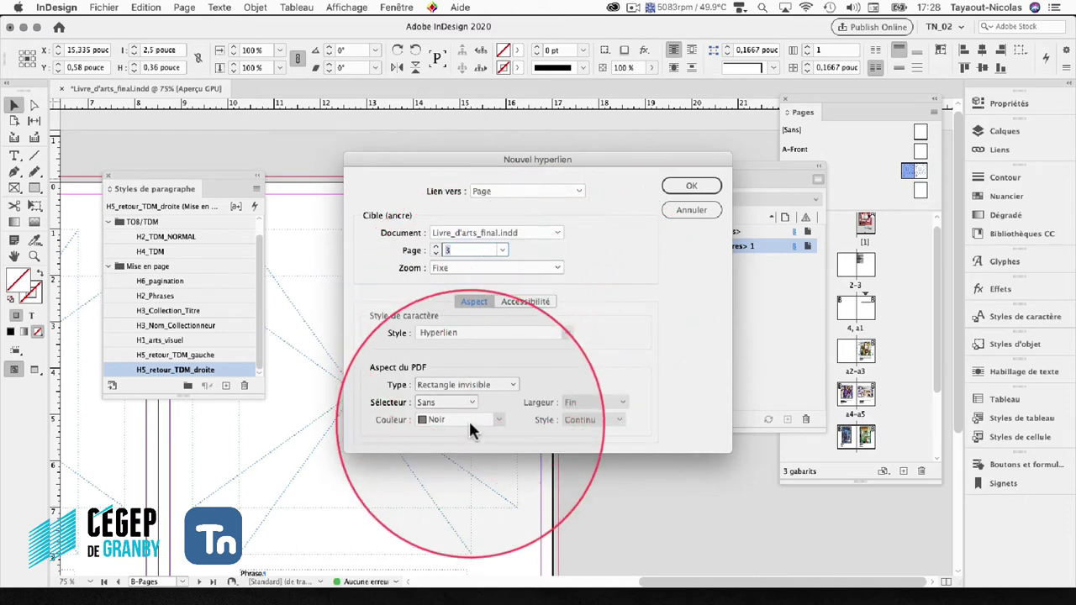
# - Give the new link the alternative text "Lien pour revenir à la table des matière", copy that text and create the link
pyautogui.click(528, 301)
pyautogui.click(449, 344)
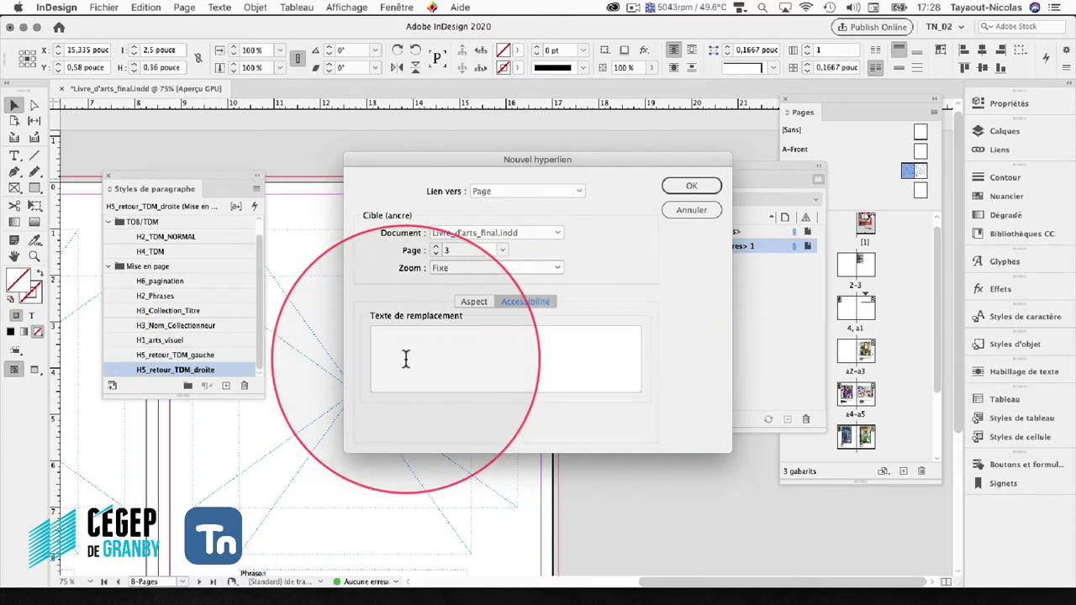
pyautogui.click(405, 364)
pyautogui.write('Lien pour revenir à la table des matière')
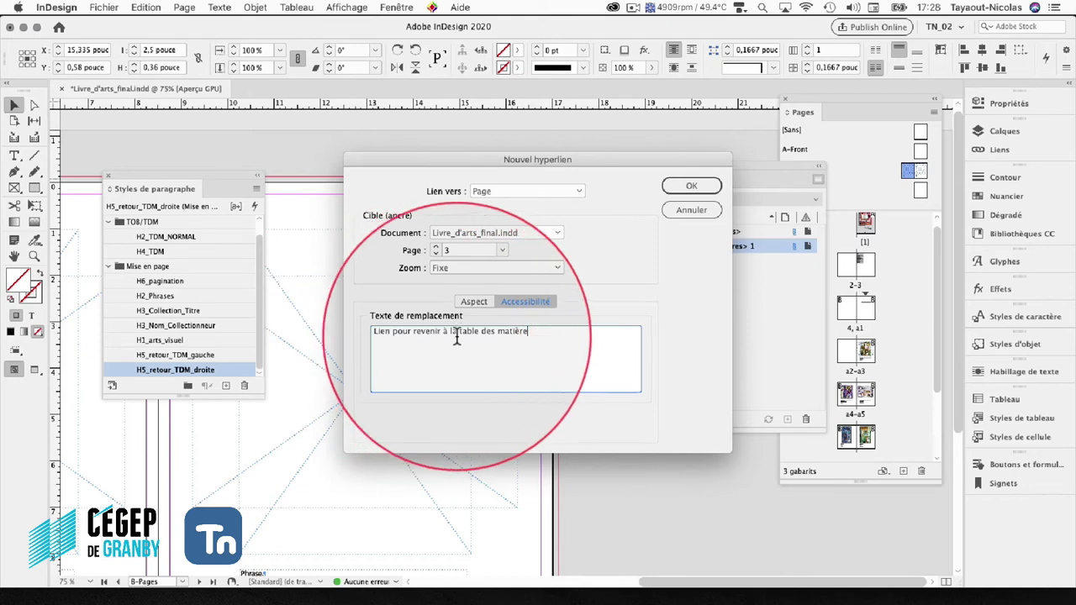
pyautogui.moveTo(528, 333); pyautogui.dragTo(361, 333)
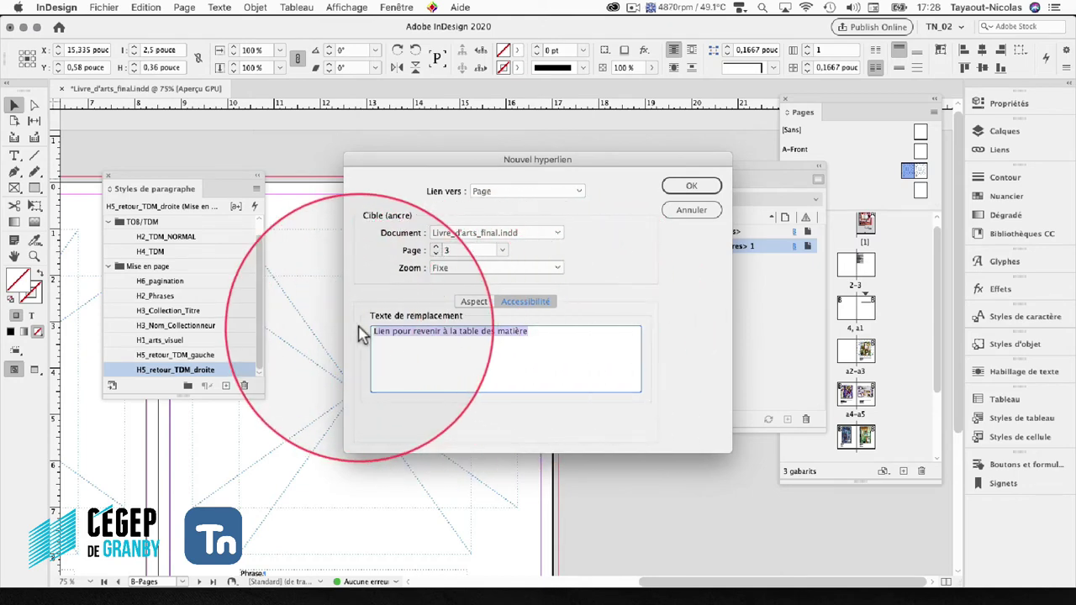
pyautogui.click(691, 186)
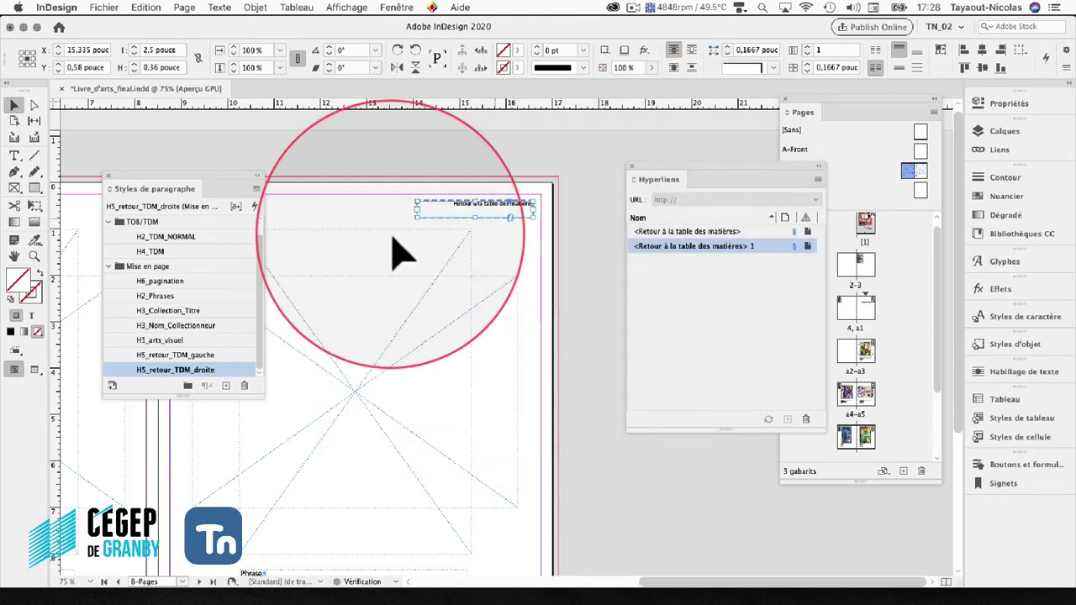
# - Edit the left-hand page's return link to add the same alternative text, "Lien pour revenir à la table des matière"
pyautogui.moveTo(372, 221)
pyautogui.mouseDown()
pyautogui.moveTo(480, 168)
pyautogui.moveTo(450, 217)
pyautogui.moveTo(378, 204)
pyautogui.mouseUp()
pyautogui.click(381, 204)
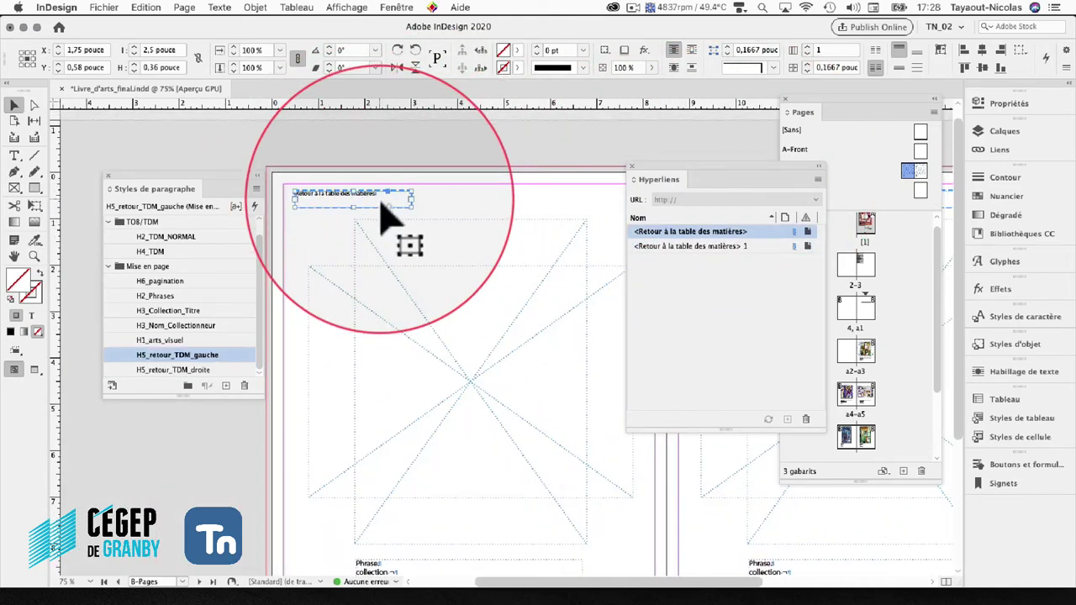
pyautogui.click(720, 247)
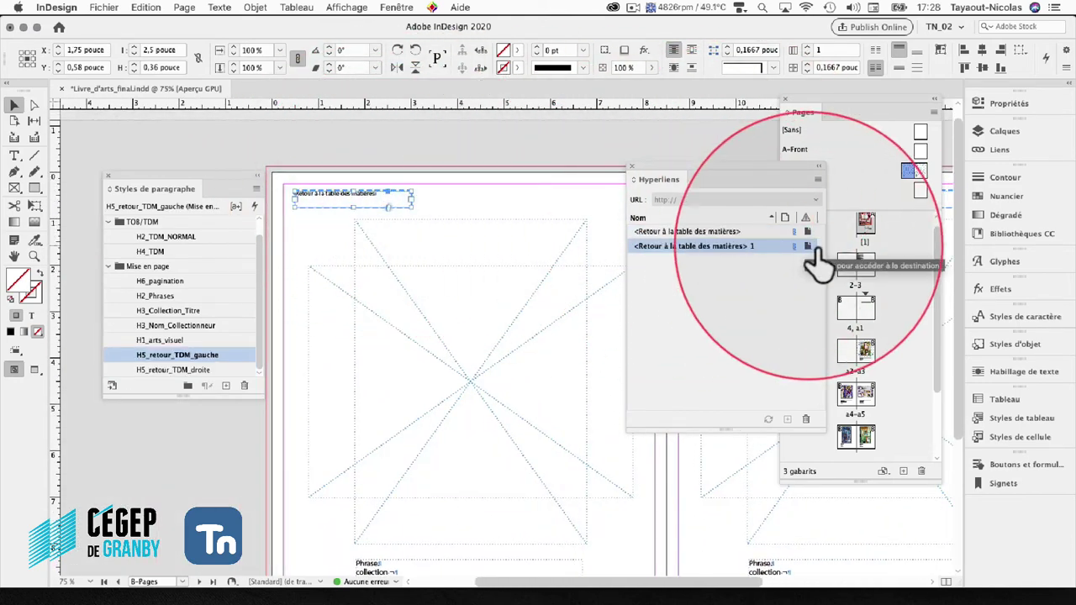
pyautogui.doubleClick(728, 249)
pyautogui.click(525, 301)
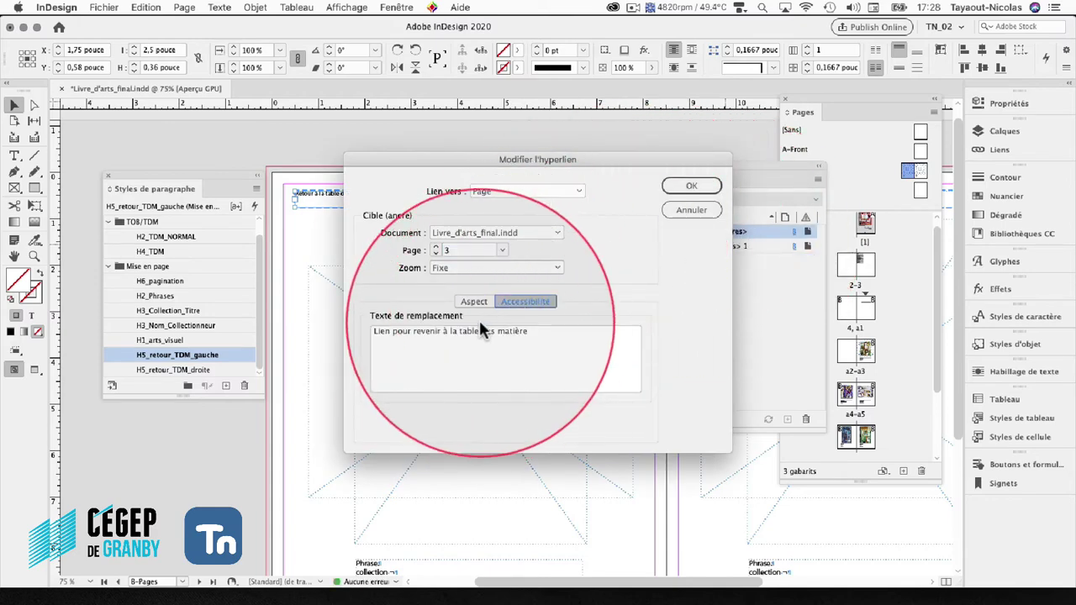
pyautogui.click(683, 188)
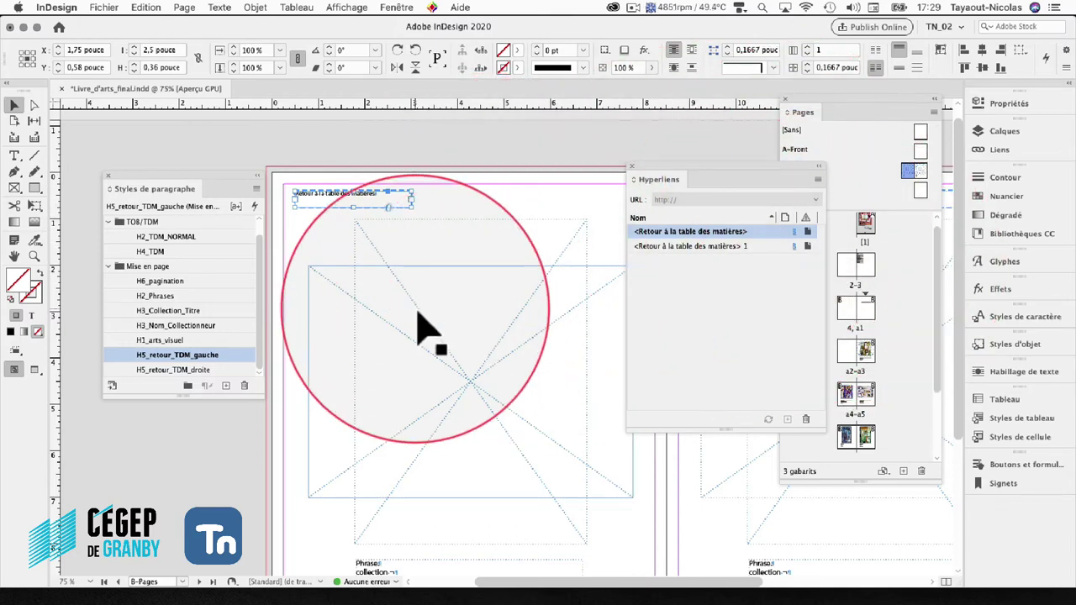
# - Regenerate the existing table of contents from the H2_Phrases style, with PDF bookmarks and replacement of the existing table enabled
pyautogui.click(184, 7)
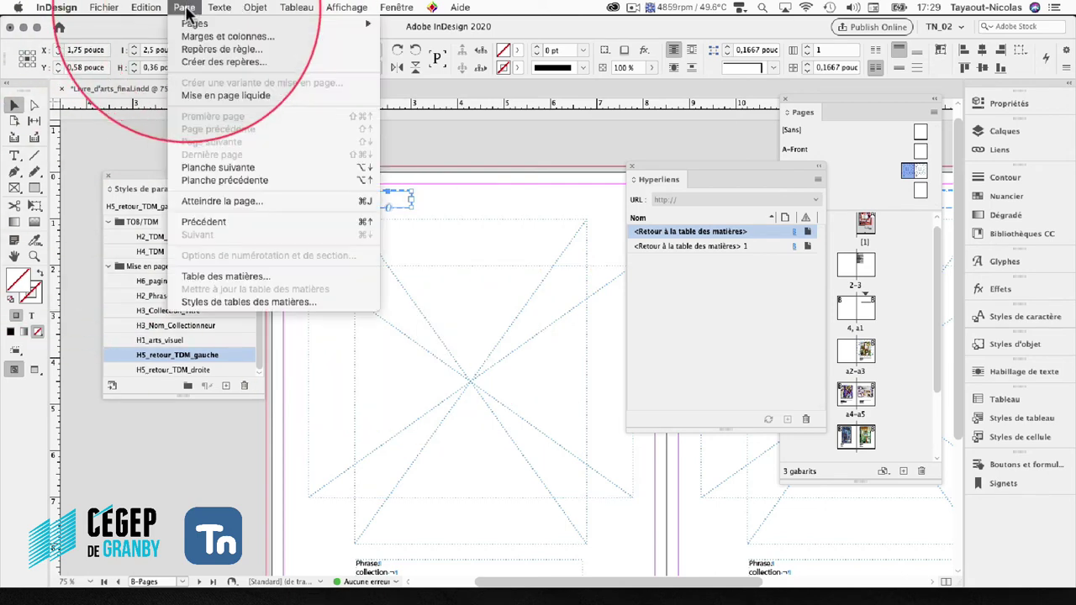
pyautogui.click(202, 277)
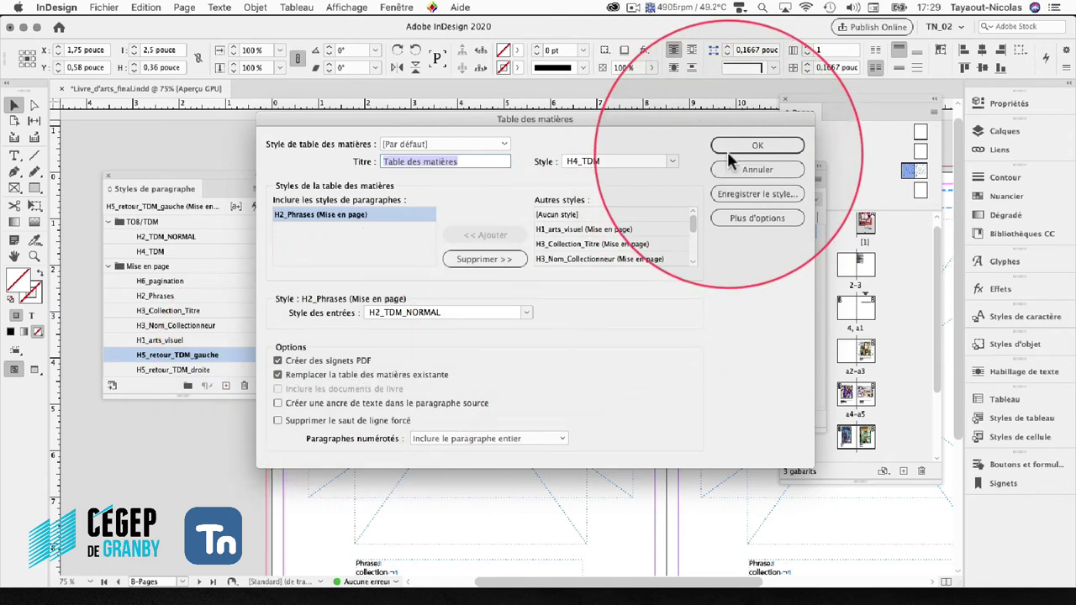
pyautogui.click(727, 150)
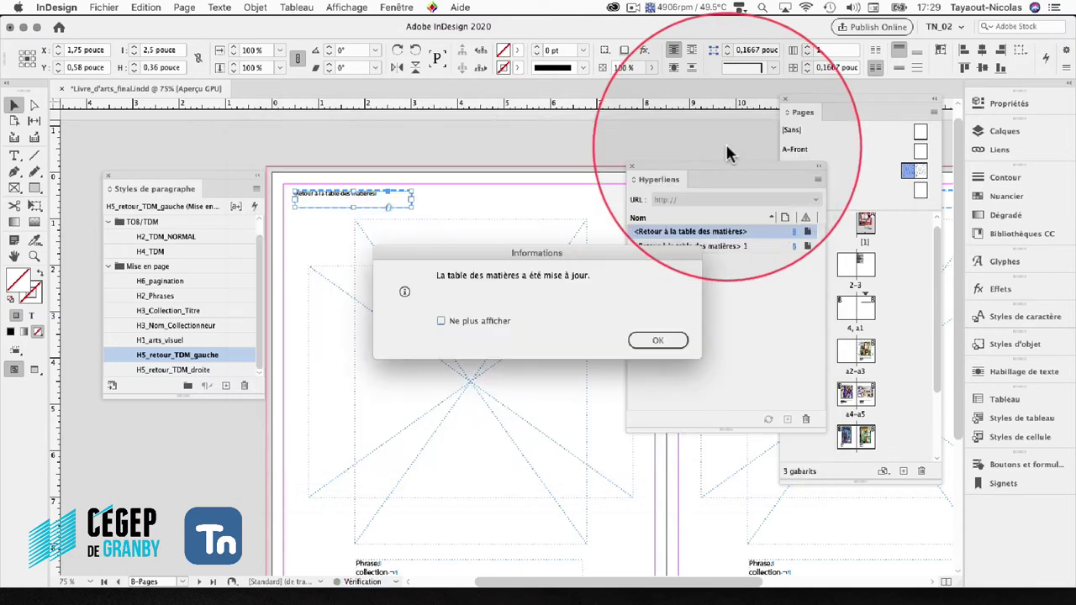
pyautogui.click(643, 338)
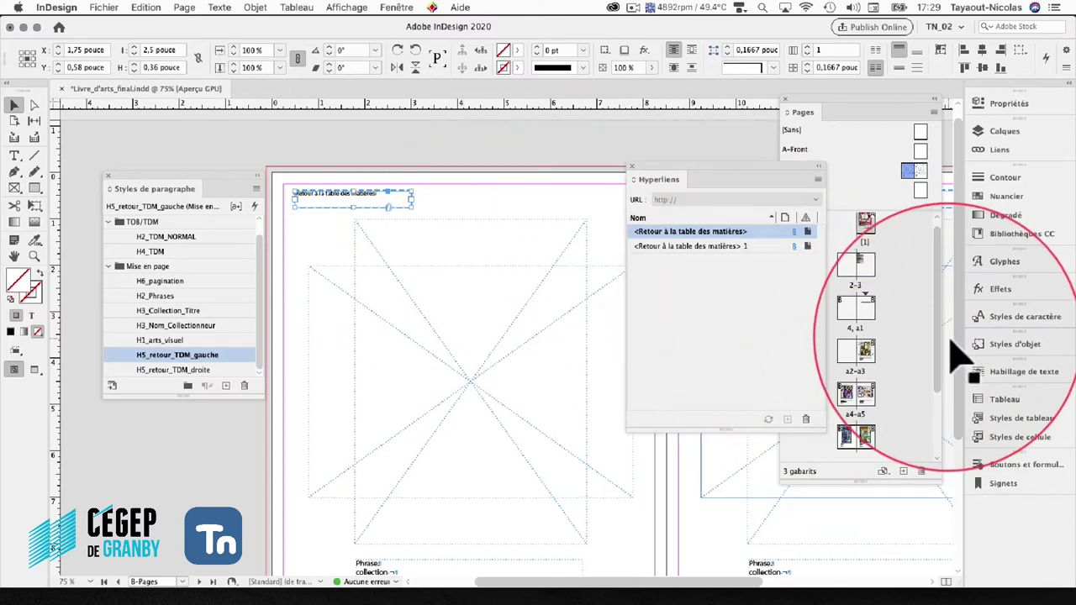
pyautogui.scroll(1, 922, 360)
pyautogui.scroll(-5, 891, 370)
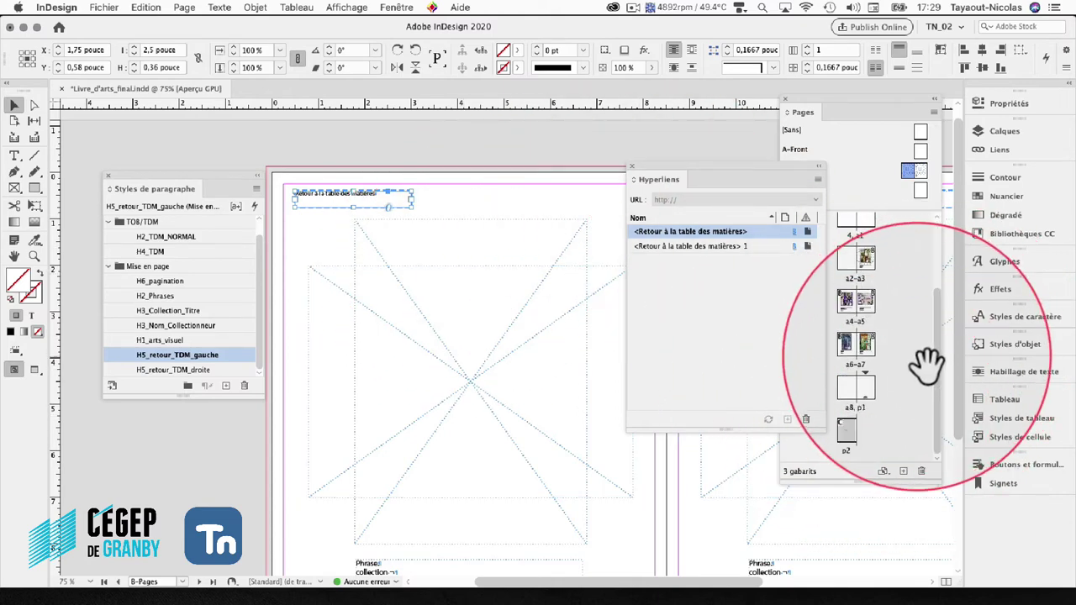
pyautogui.click(845, 433)
pyautogui.doubleClick(845, 432)
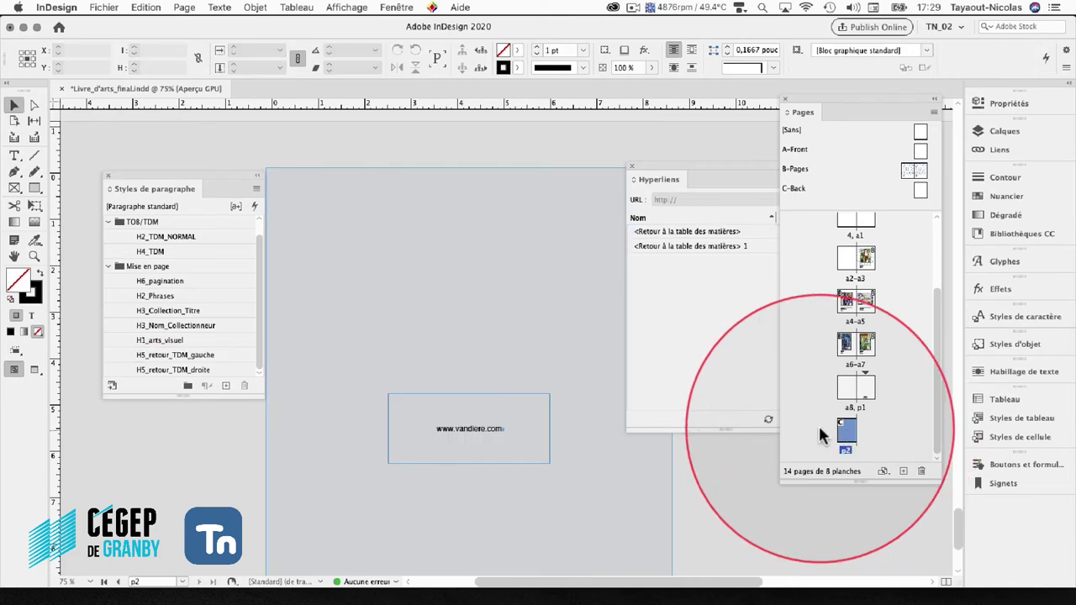
pyautogui.click(538, 458)
pyautogui.click(664, 178)
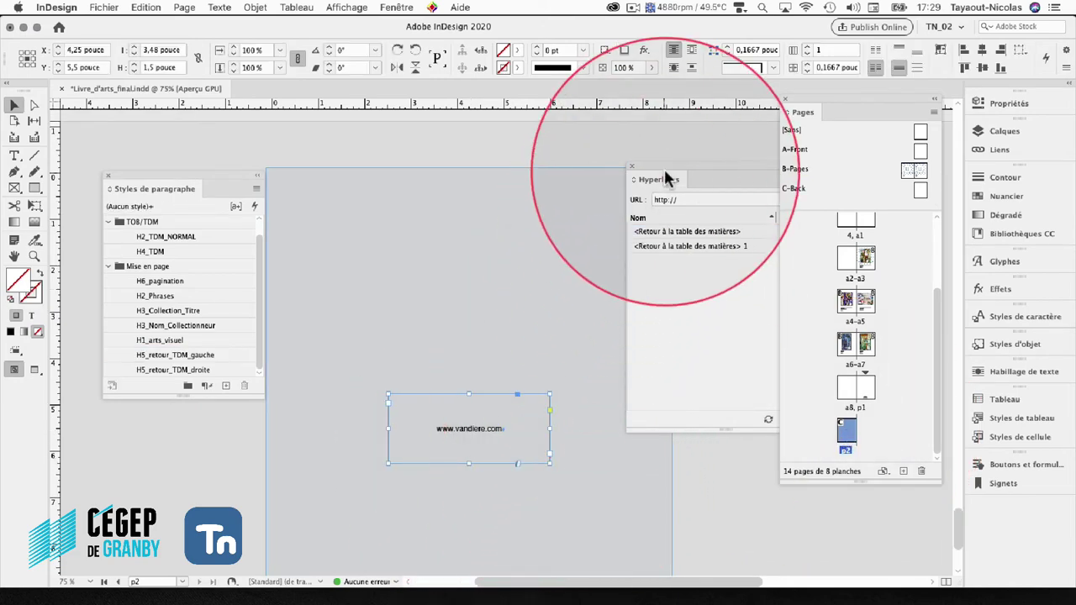
pyautogui.moveTo(669, 173); pyautogui.dragTo(535, 137)
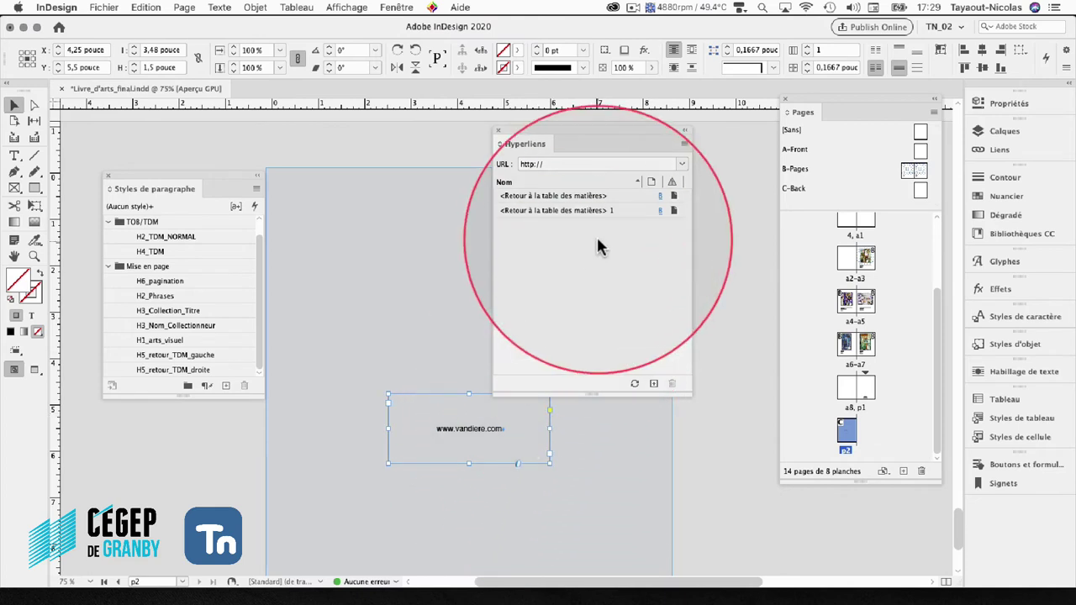
pyautogui.click(684, 144)
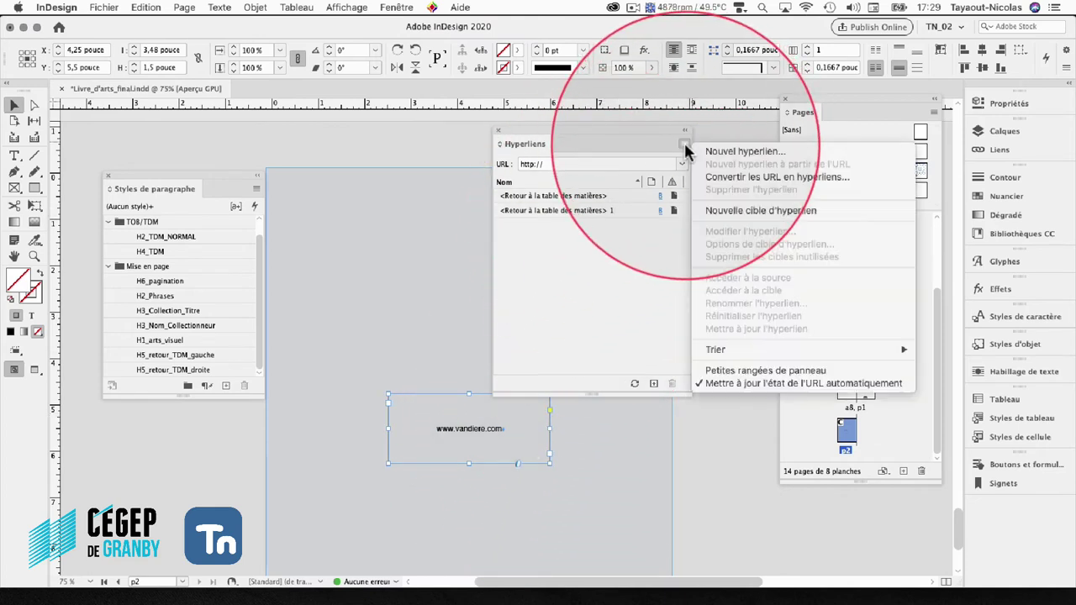
pyautogui.click(710, 152)
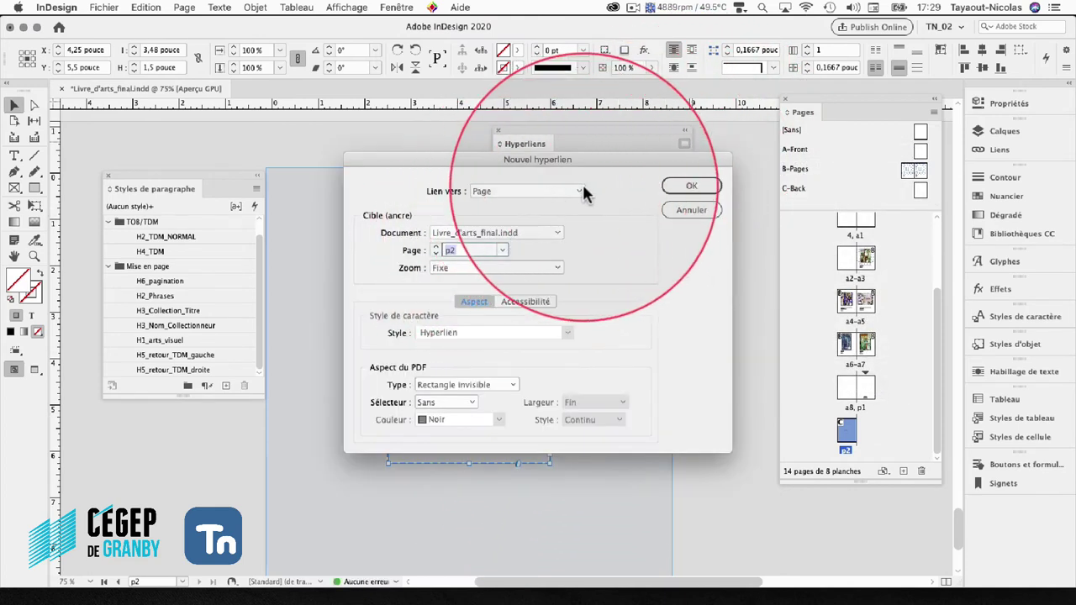
pyautogui.click(580, 192)
pyautogui.click(565, 206)
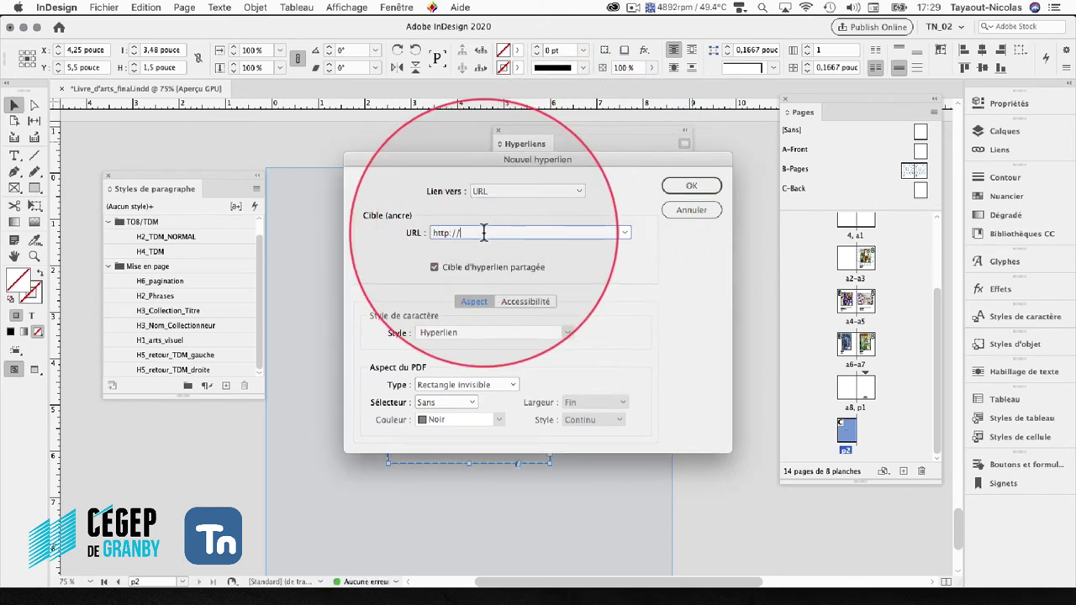
pyautogui.write('www.vandiere.com')
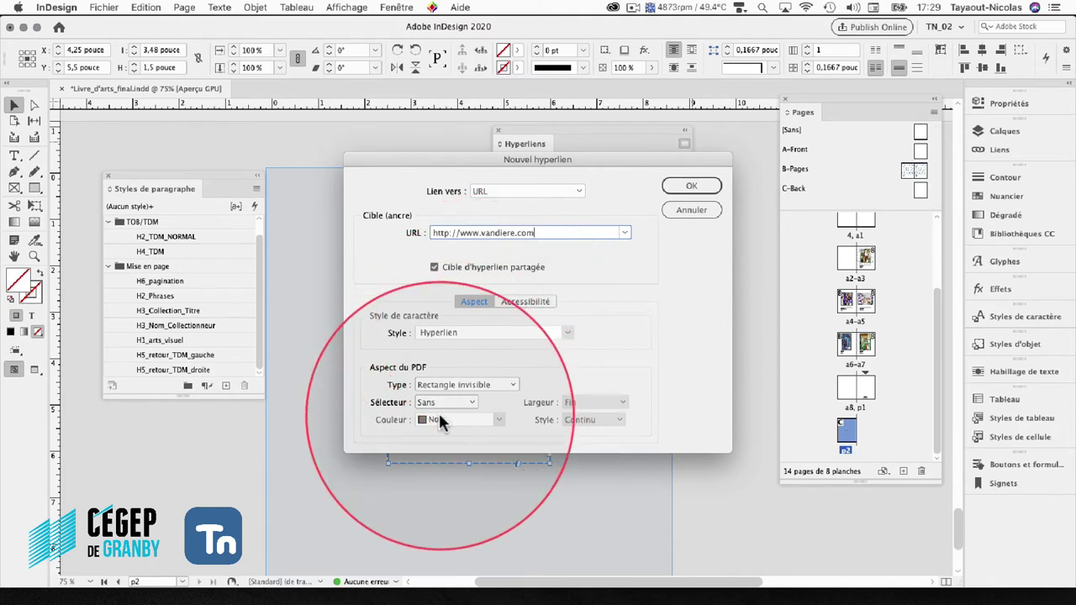
pyautogui.click(491, 267)
# - Give the link the alternative text "Lien vers le site Web de l'artiste Vandière, peintre et sculpteure" and create it
pyautogui.click(522, 303)
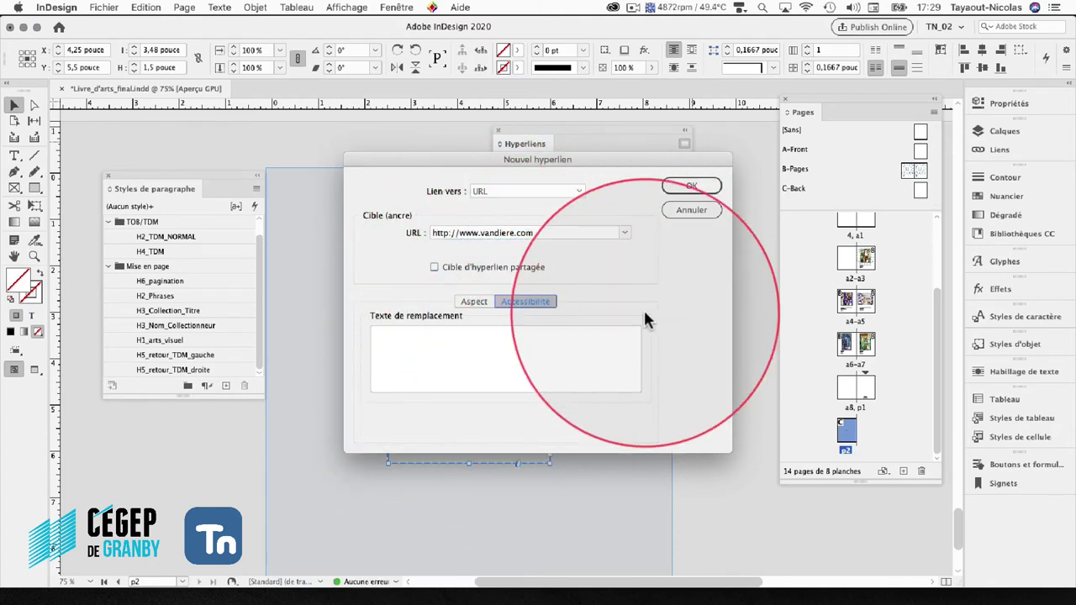
pyautogui.click(461, 336)
pyautogui.write('L')
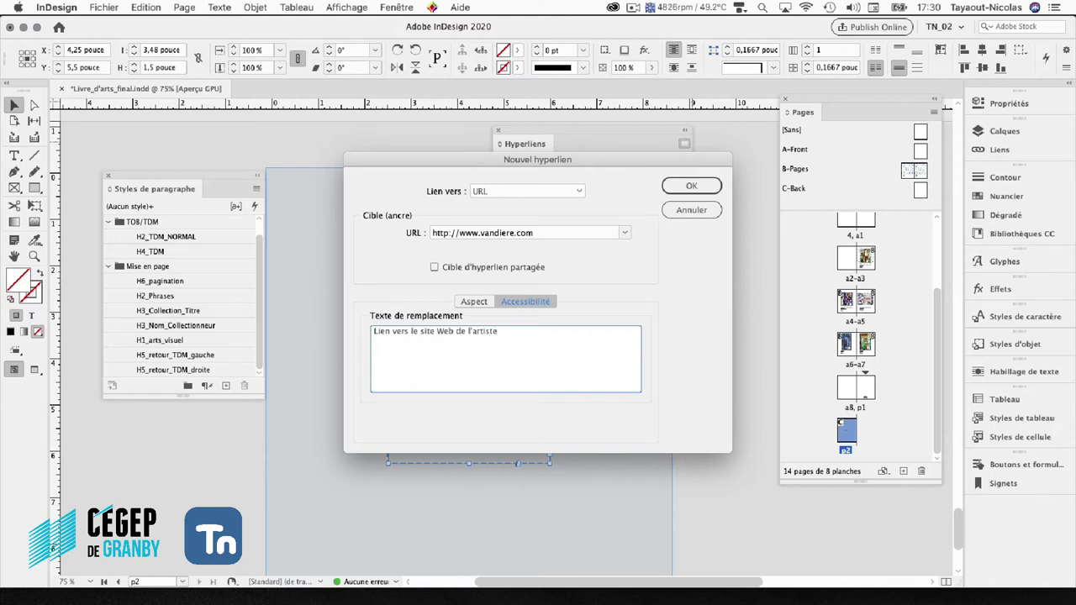
pyautogui.click(456, 327)
pyautogui.write('Vandière')
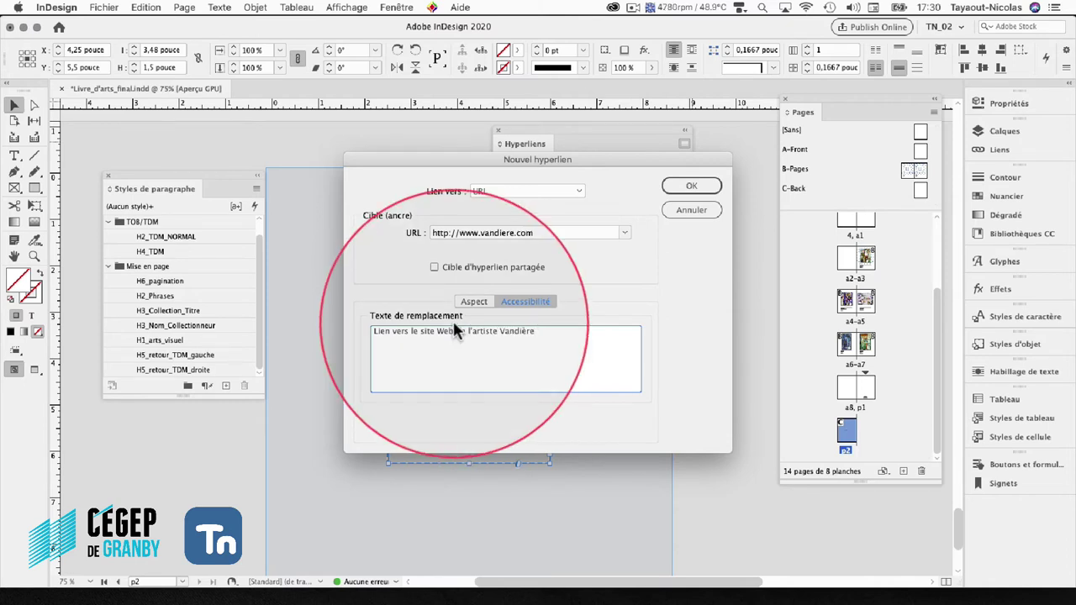
pyautogui.write(', peintre et sculpteure')
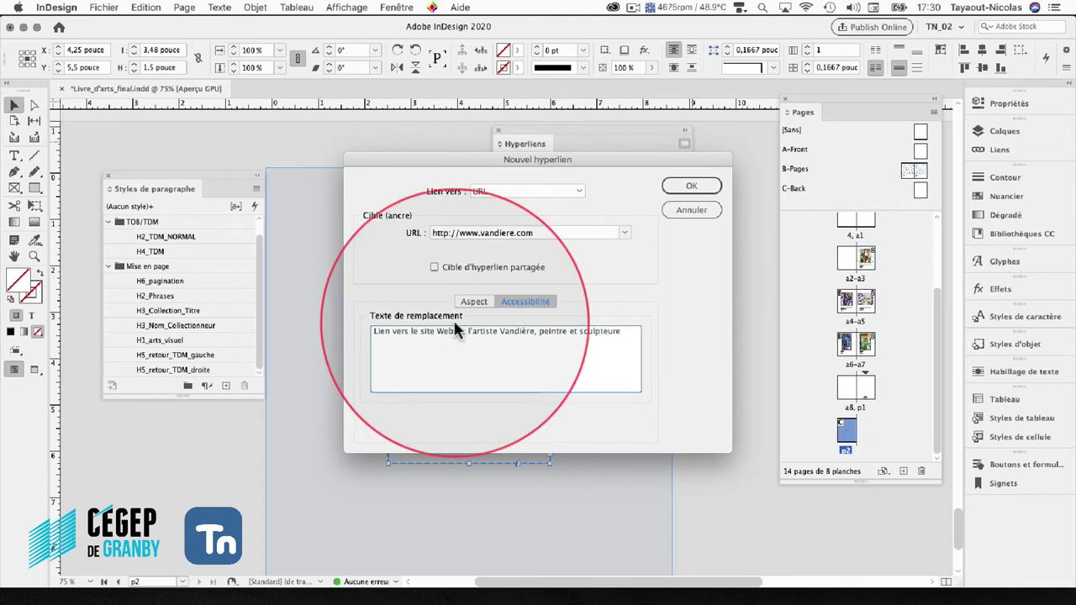
pyautogui.click(692, 186)
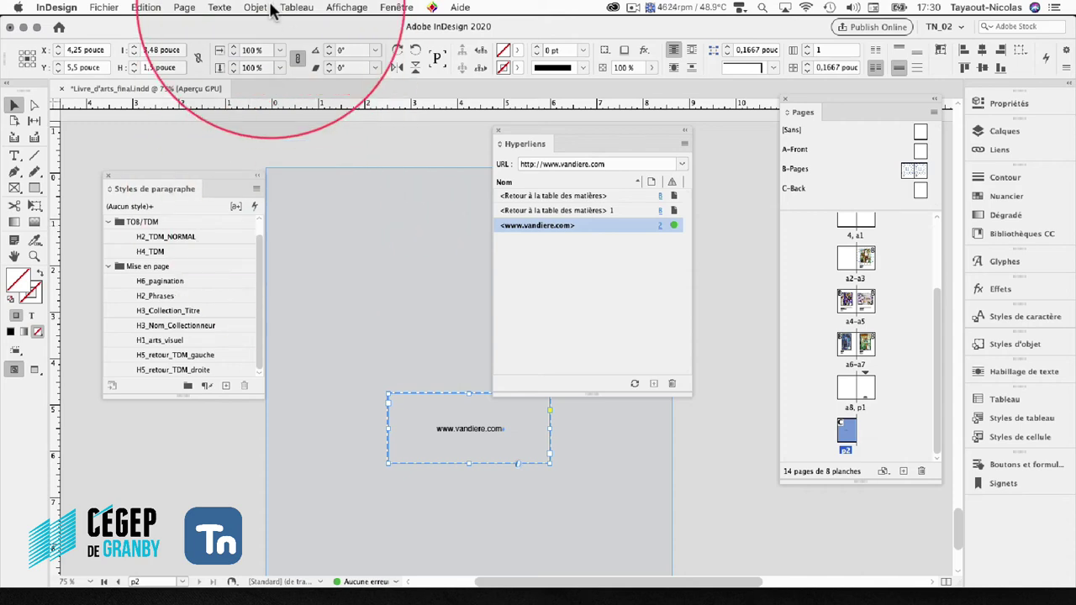
# - Export the document as Adobe PDF (interactif) to the Bureau folder under the name Livre_d'arts_Vandiere.pdf
pyautogui.click(118, 8)
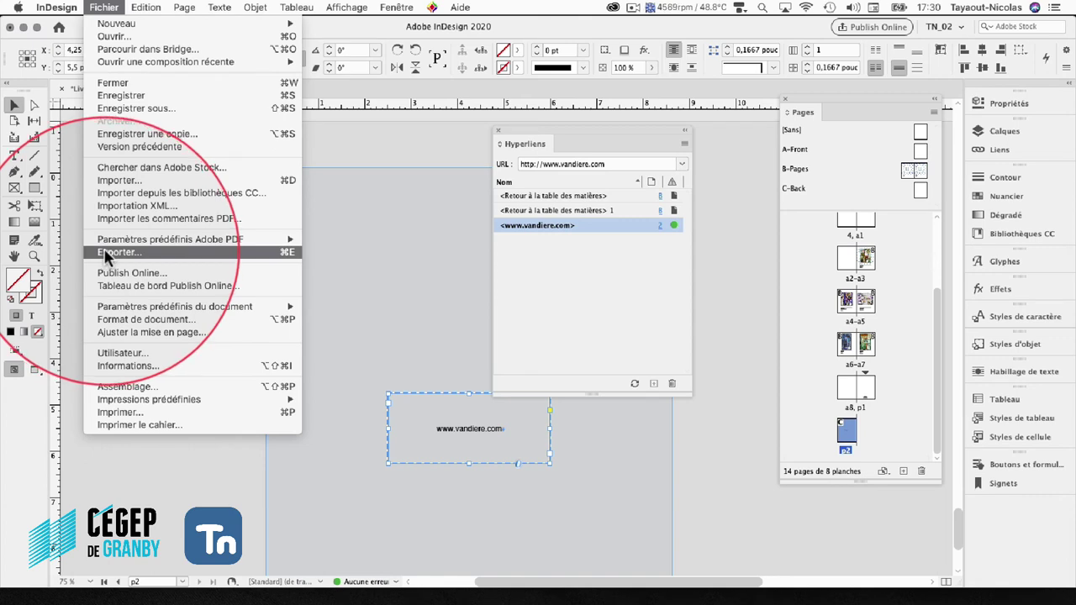
pyautogui.click(550, 220)
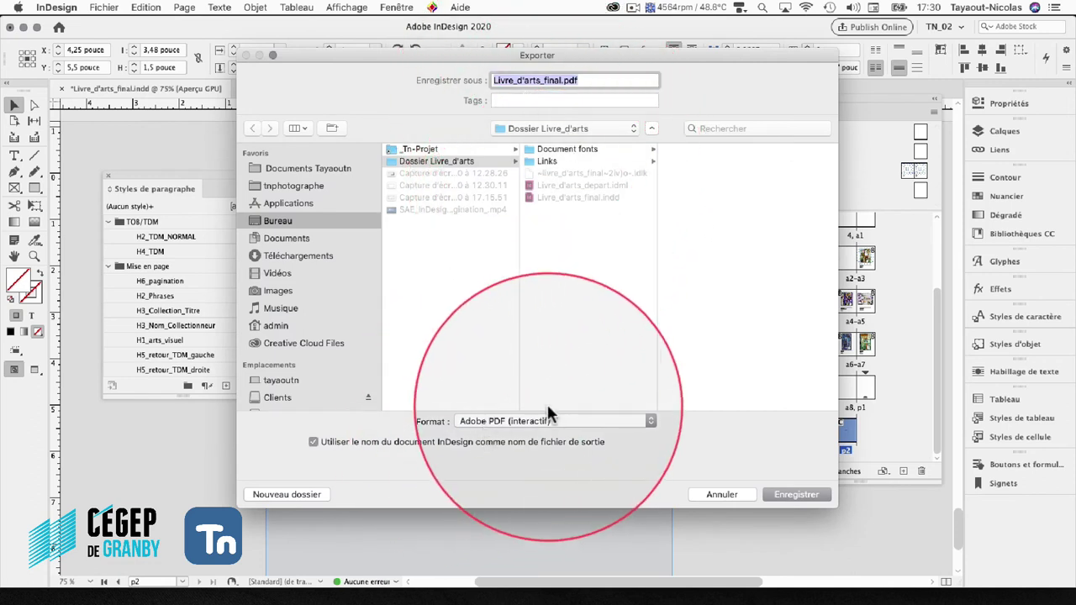
pyautogui.click(542, 418)
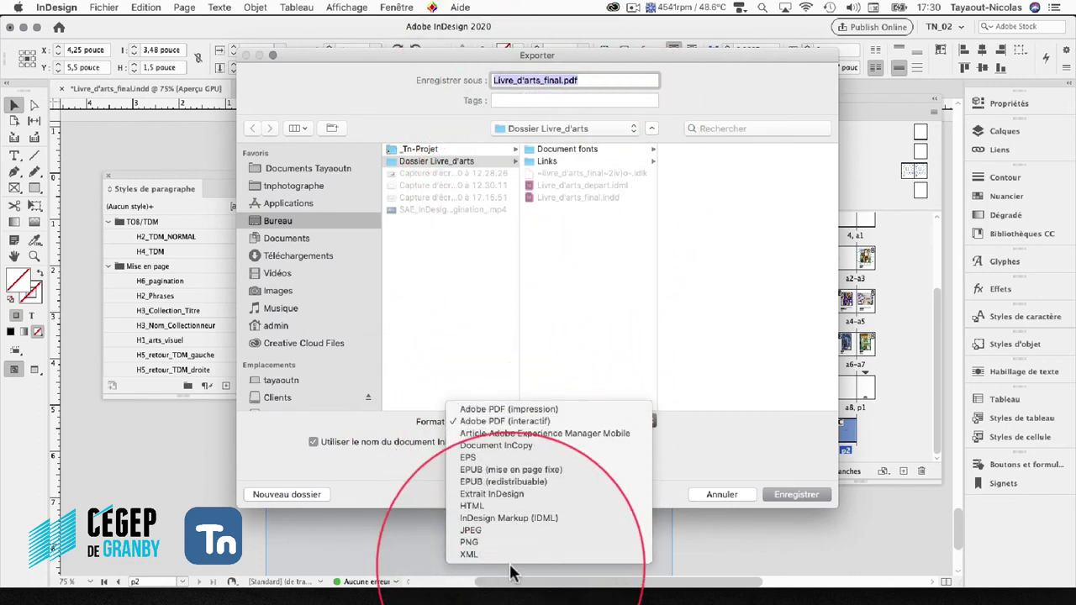
pyautogui.click(491, 420)
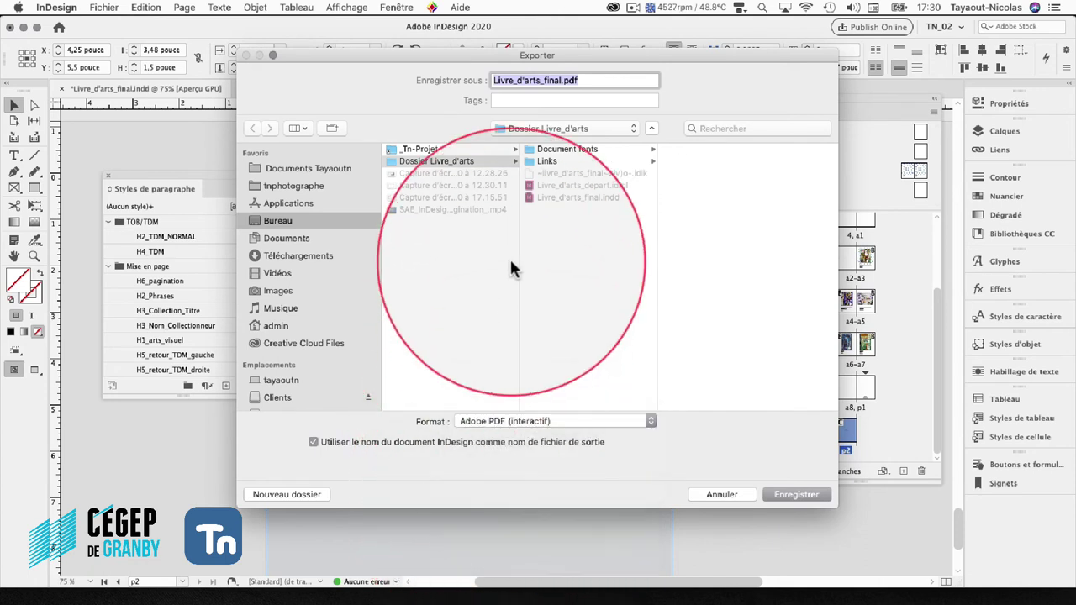
pyautogui.click(278, 220)
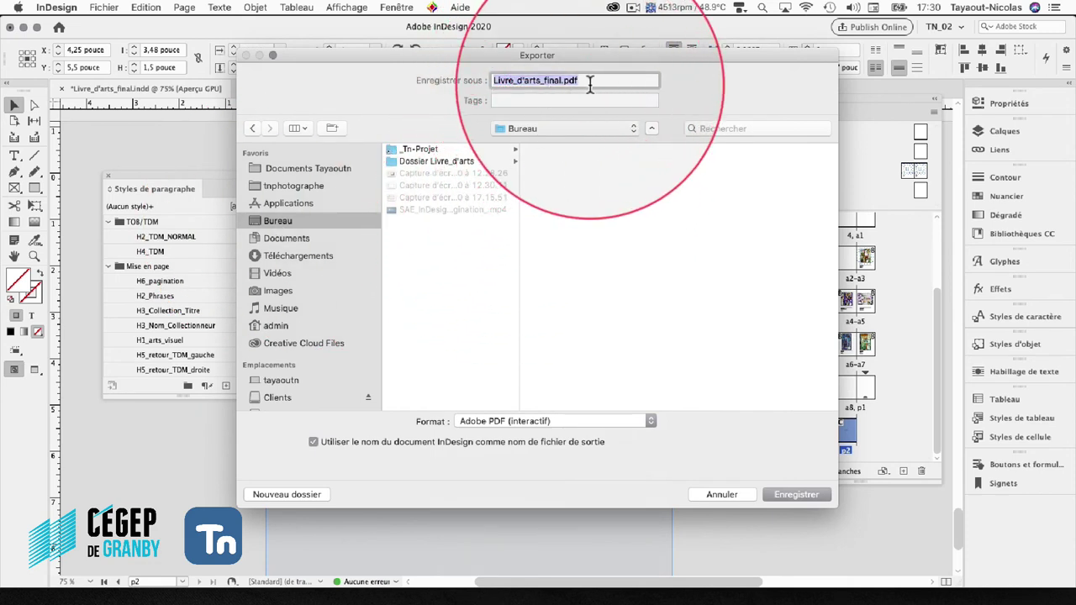
pyautogui.click(562, 80)
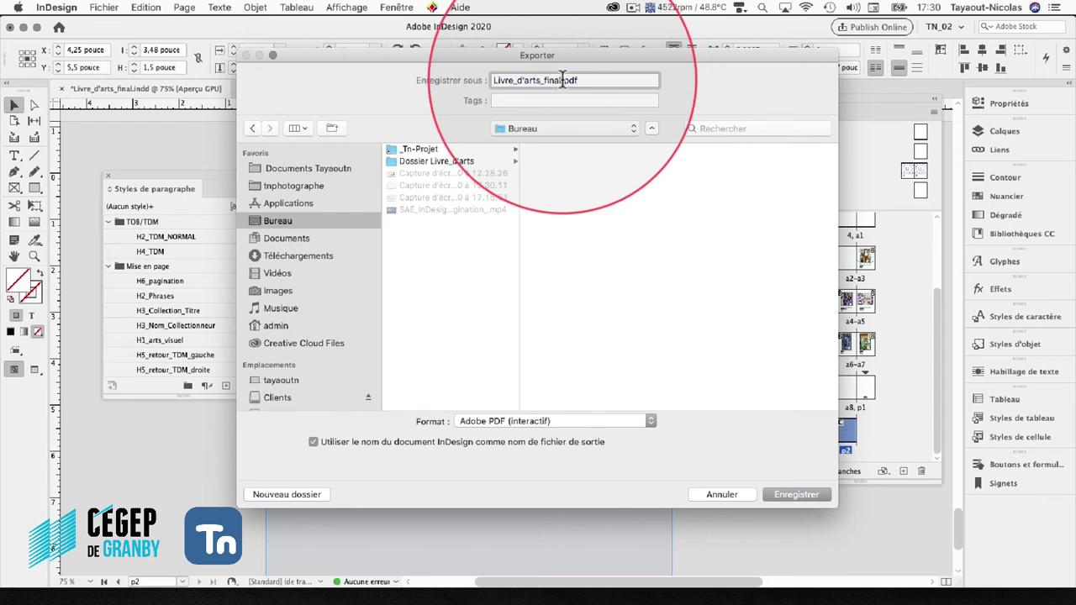
pyautogui.press('BackSpace')
pyautogui.press('BackSpace')
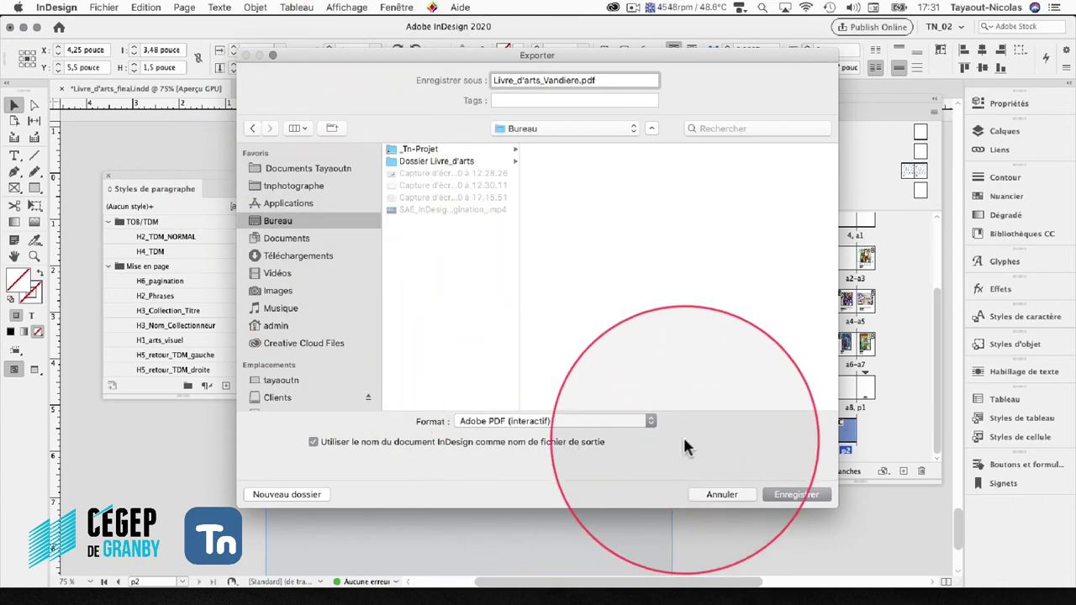
pyautogui.click(797, 495)
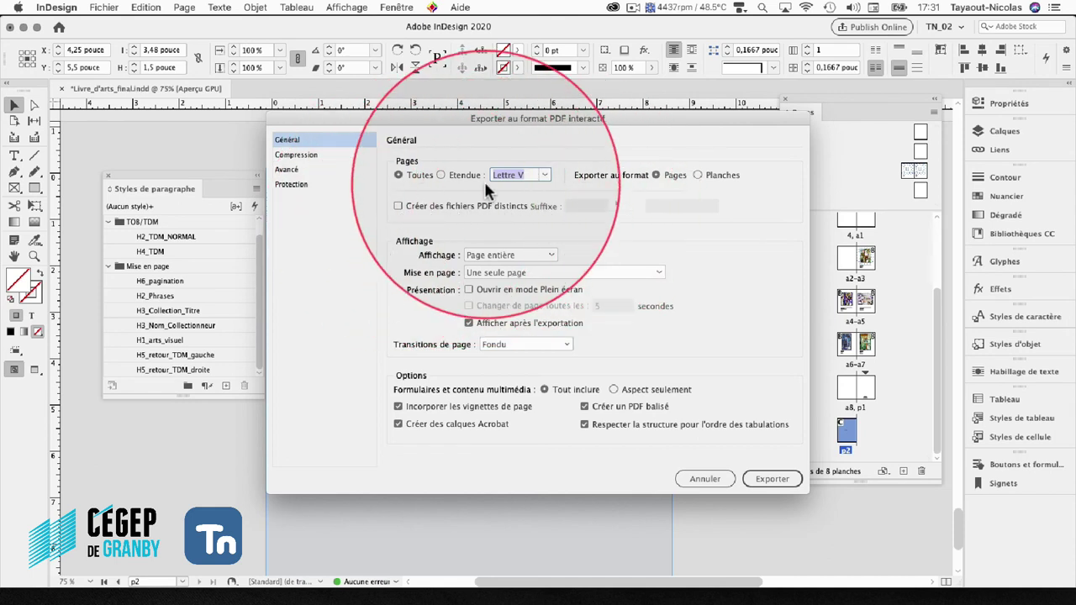
# - Export the interactive PDF with Page entière view, Une seule page layout, Fondu page transitions and Acrobat layers turned off
pyautogui.click(505, 256)
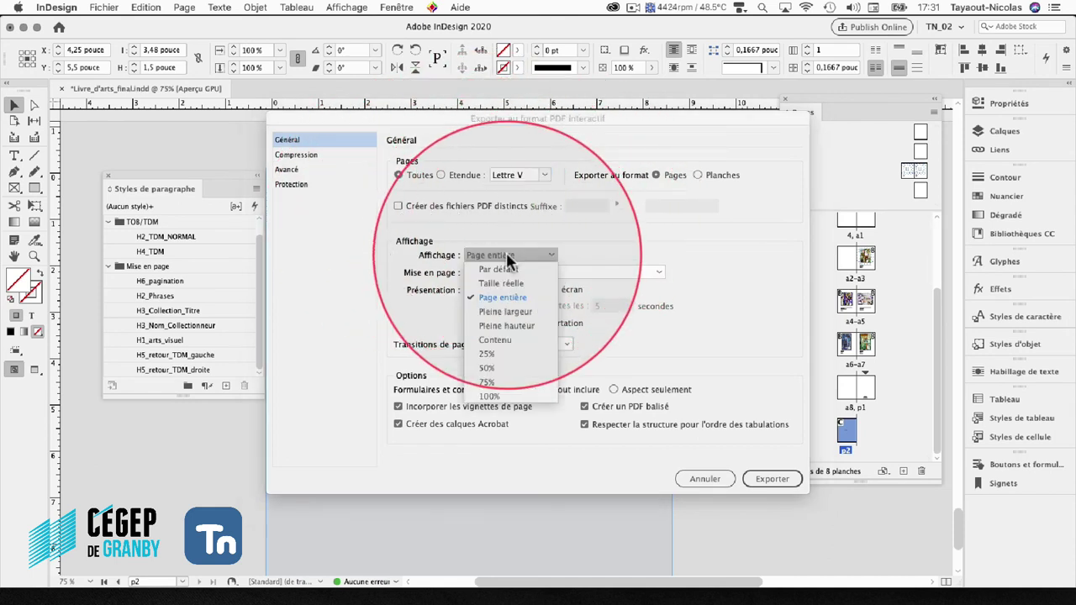
pyautogui.click(509, 299)
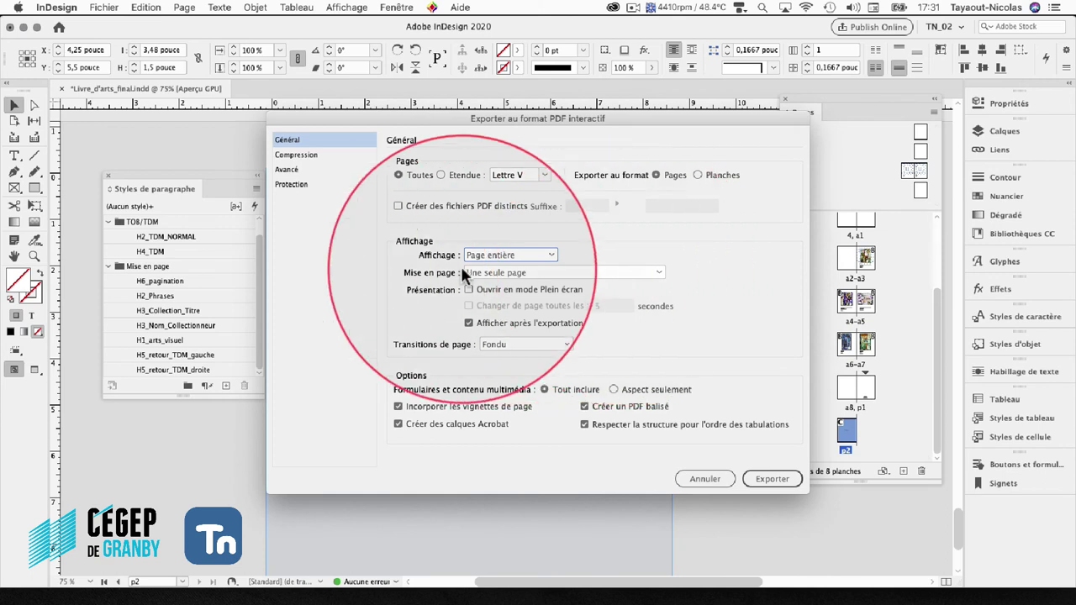
pyautogui.click(534, 272)
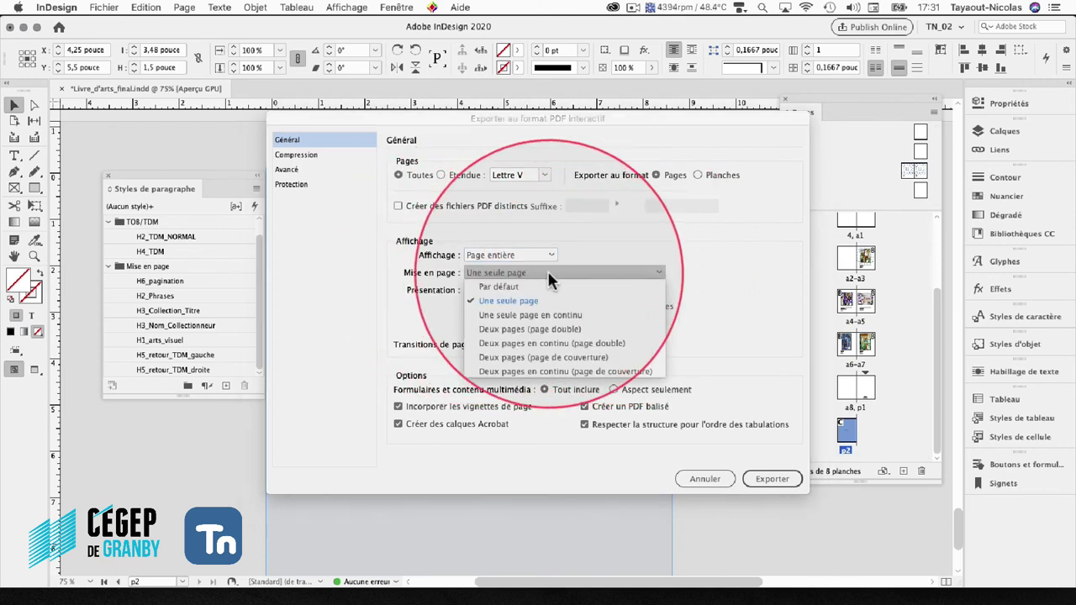
pyautogui.click(658, 240)
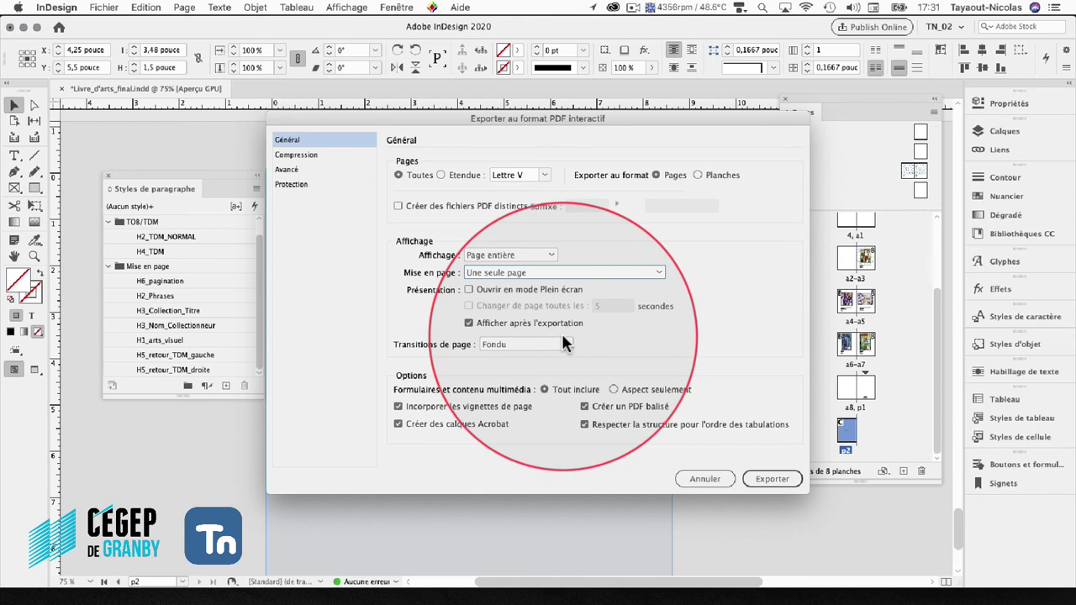
pyautogui.click(529, 342)
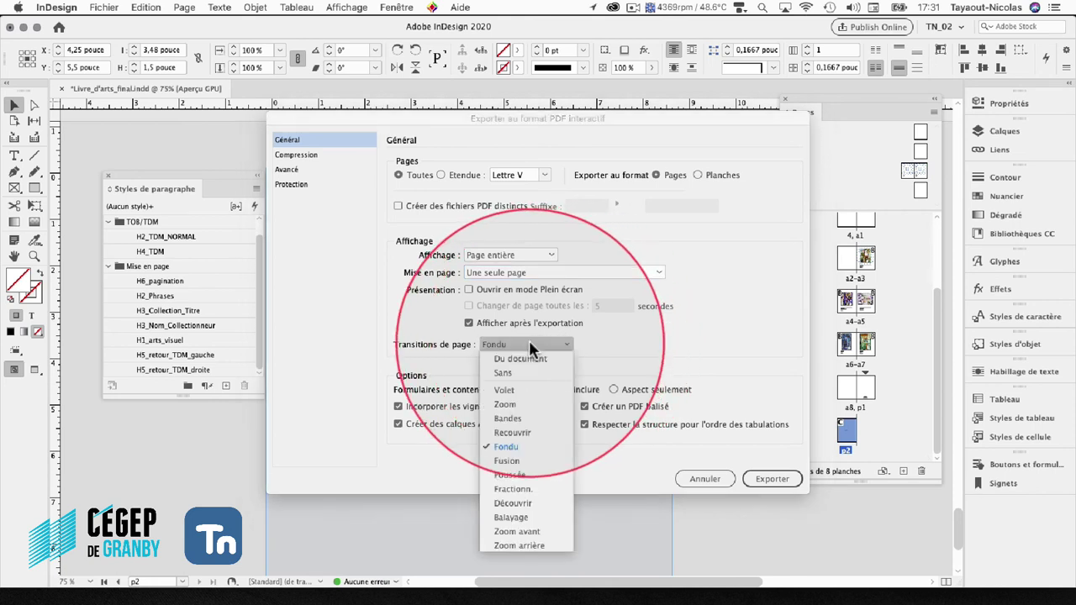
pyautogui.click(519, 447)
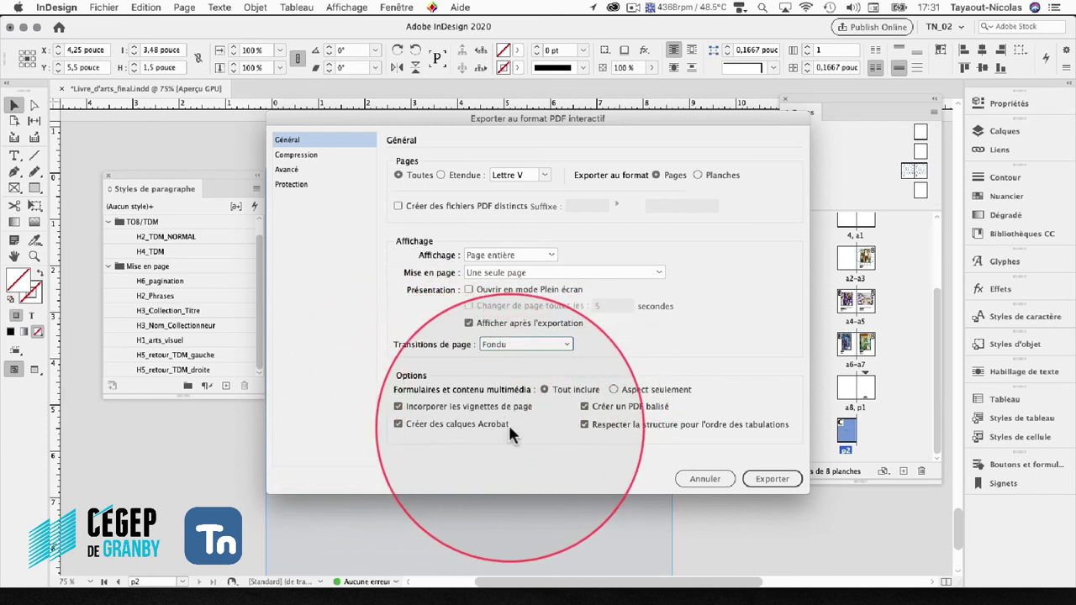
pyautogui.click(398, 424)
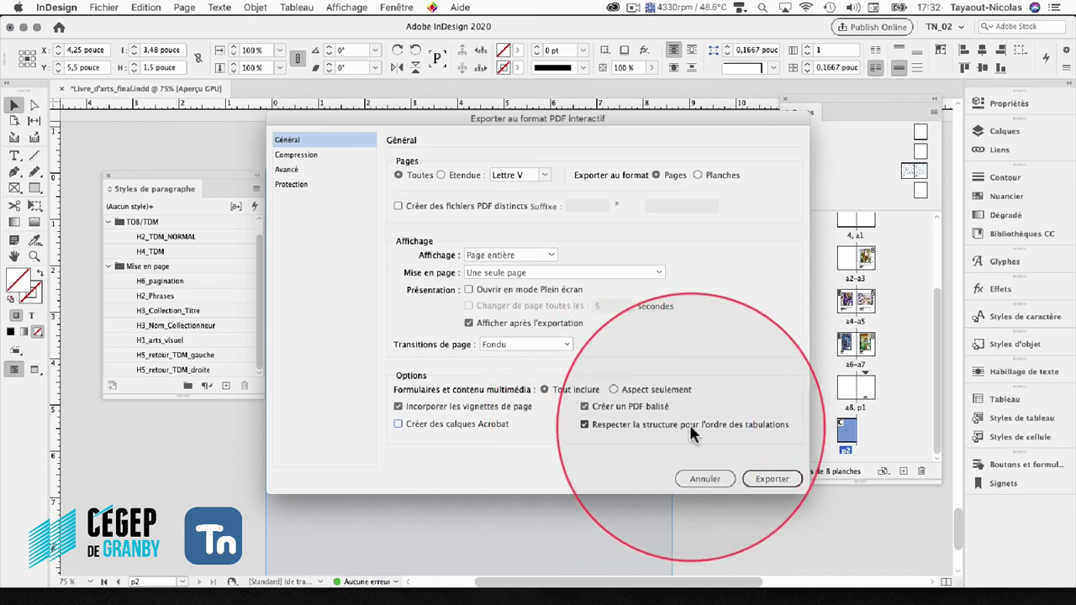
pyautogui.click(765, 475)
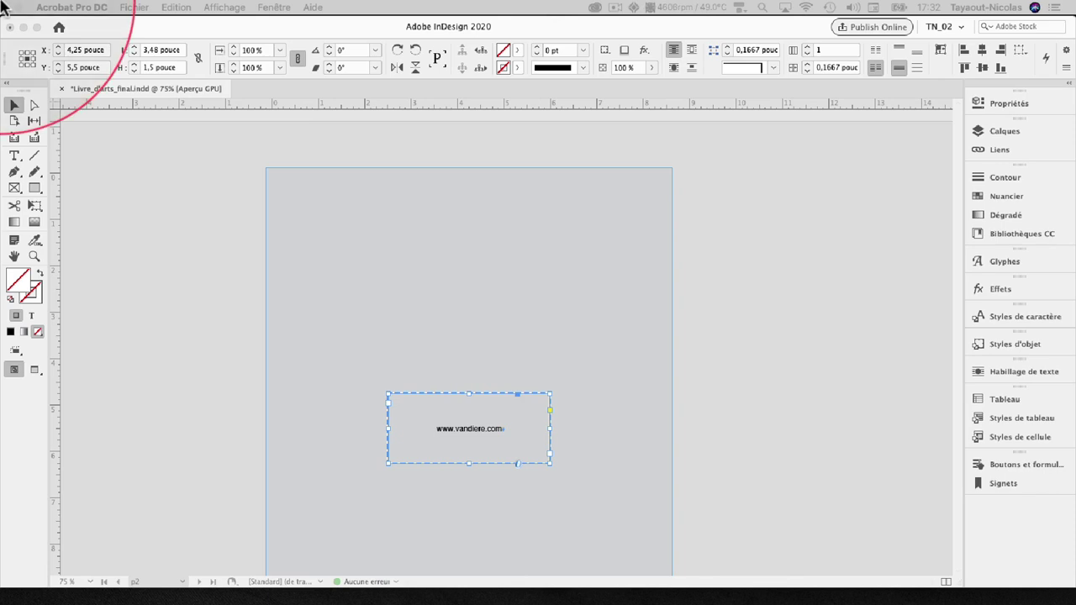
pyautogui.click(612, 9)
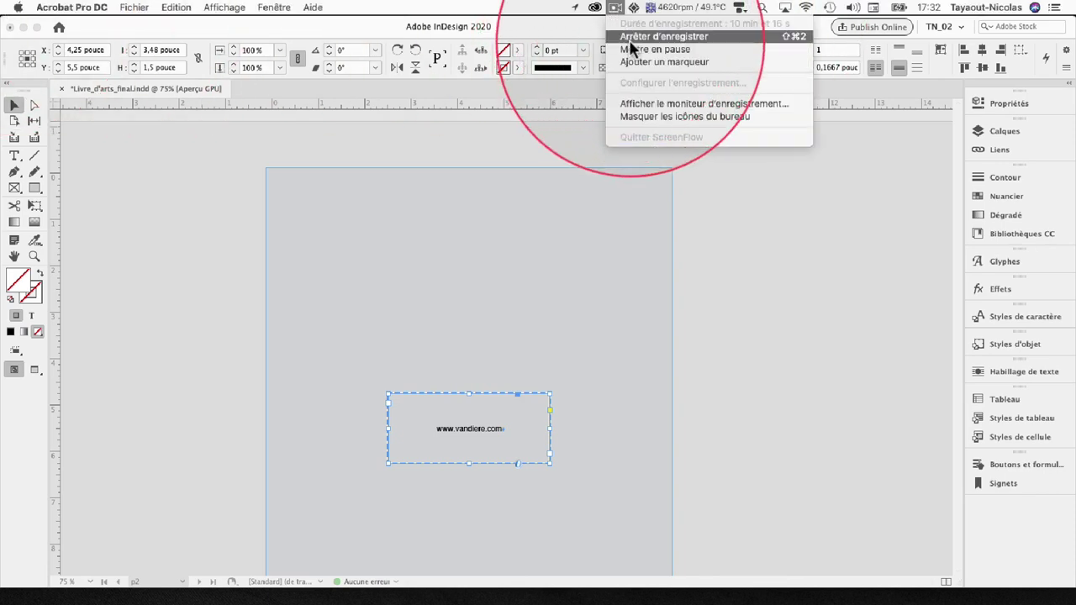